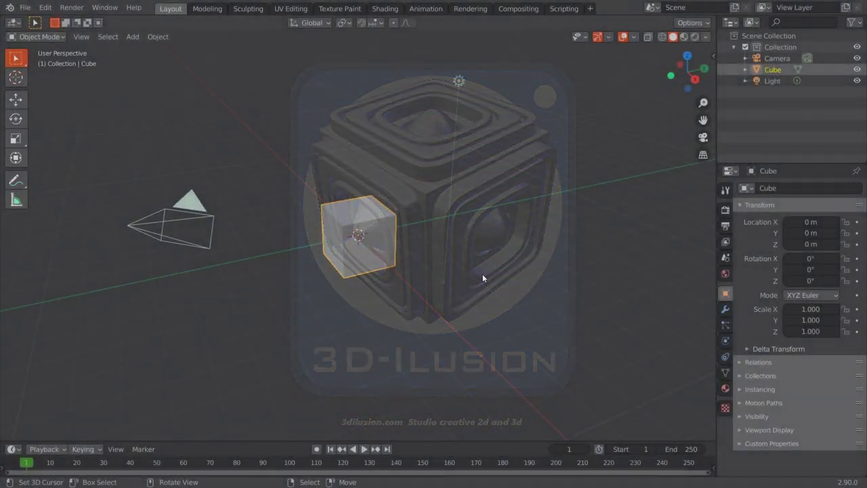
# - Delete the default cube, leaving only the camera and light
pyautogui.press('Delete')
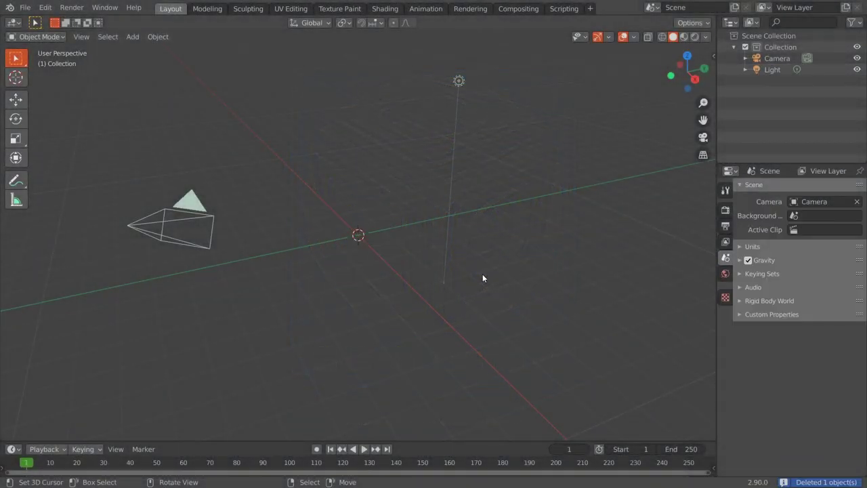
# - Switch to Right Orthographic view and add a single-bone armature at the origin
pyautogui.press('KP_3')
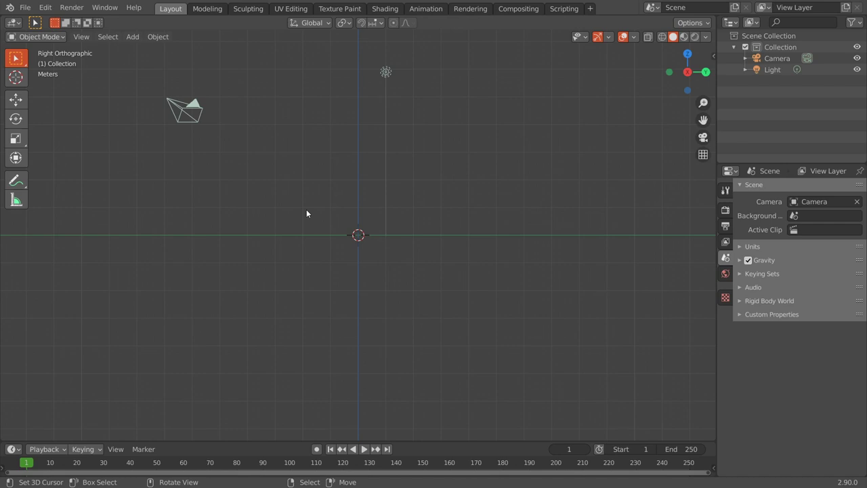
pyautogui.hotkey('shift', 'a')
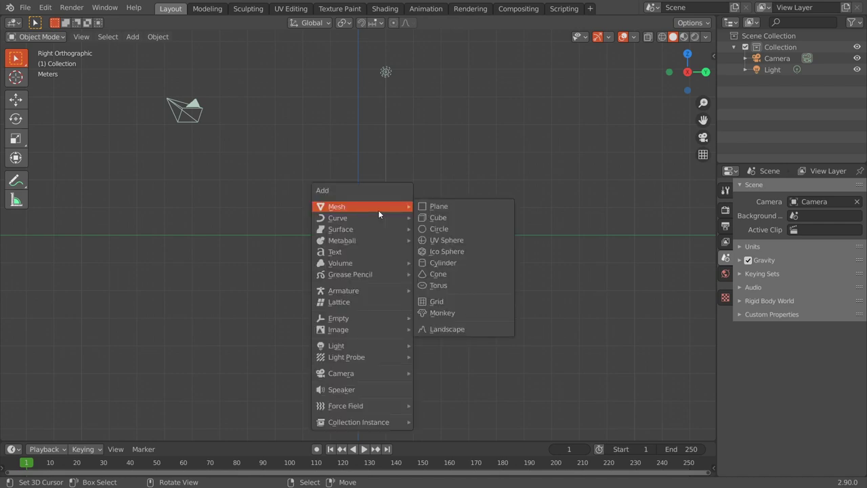
pyautogui.moveTo(352, 290)
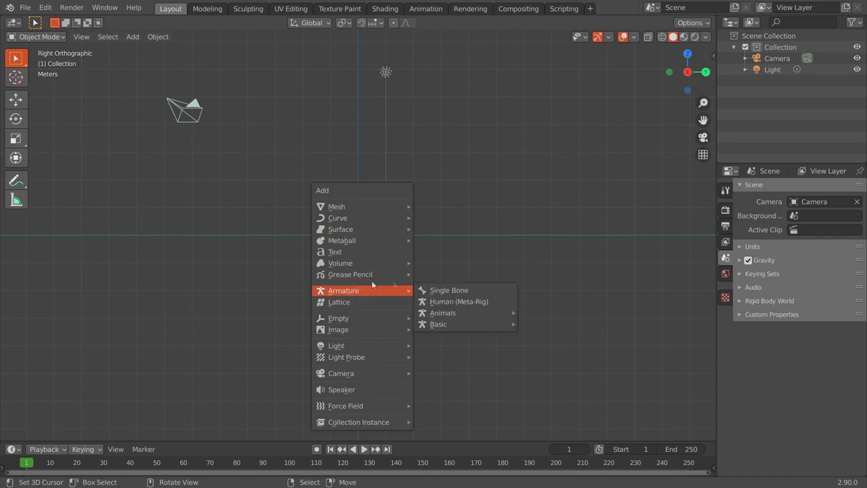
pyautogui.click(448, 290)
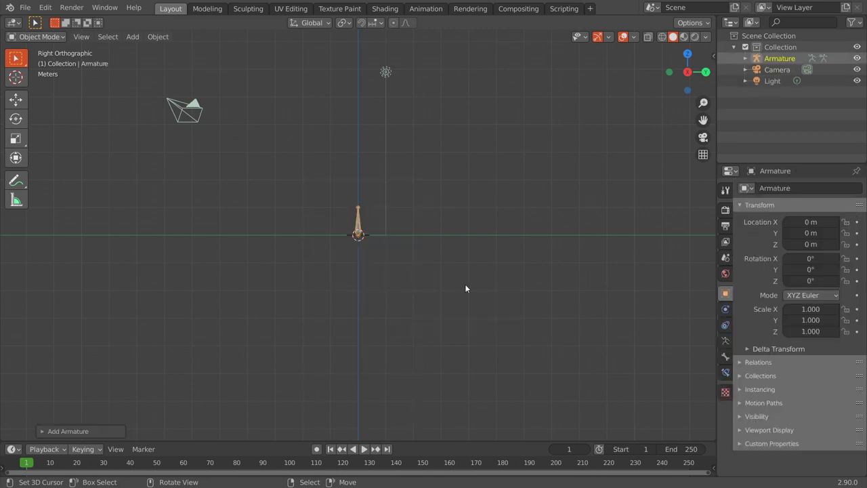
# - Flip the armature to point downward (about -179° on X) and scale it to 5.749
pyautogui.press('r')
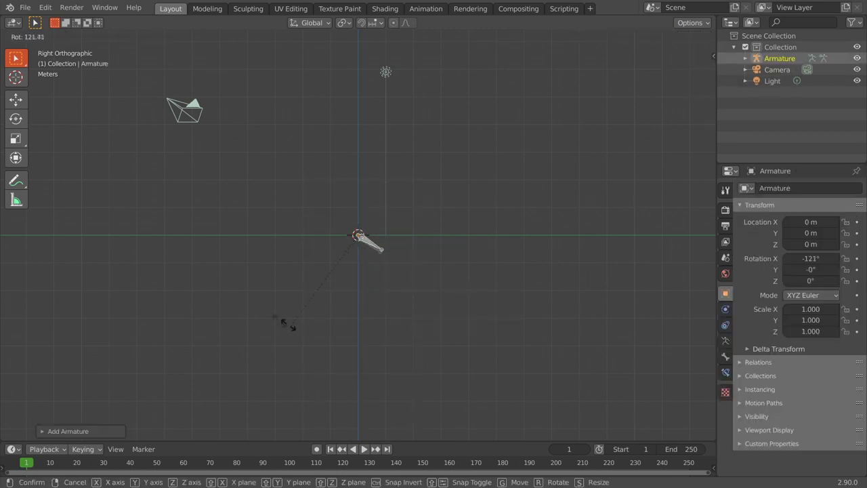
pyautogui.click(295, 230)
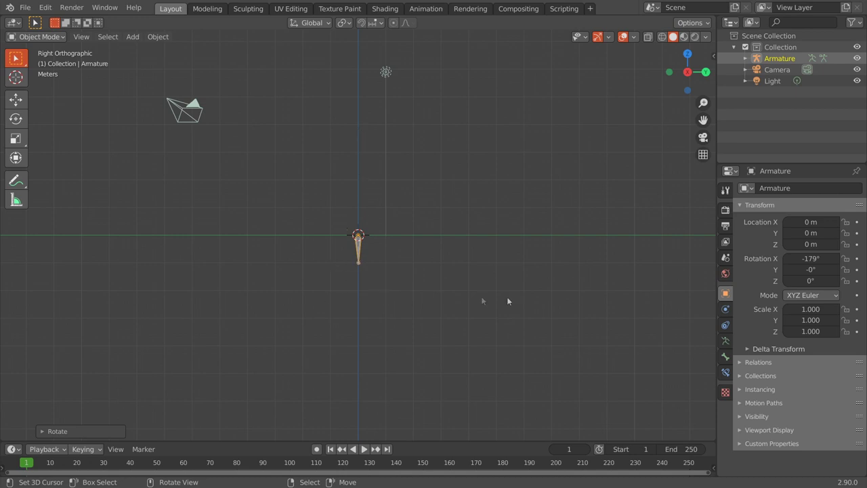
pyautogui.press('s')
pyautogui.press('Return')
# - Raise the armature to 4.001 m on Z and try entering bone editing
pyautogui.press('g')
pyautogui.press('z')
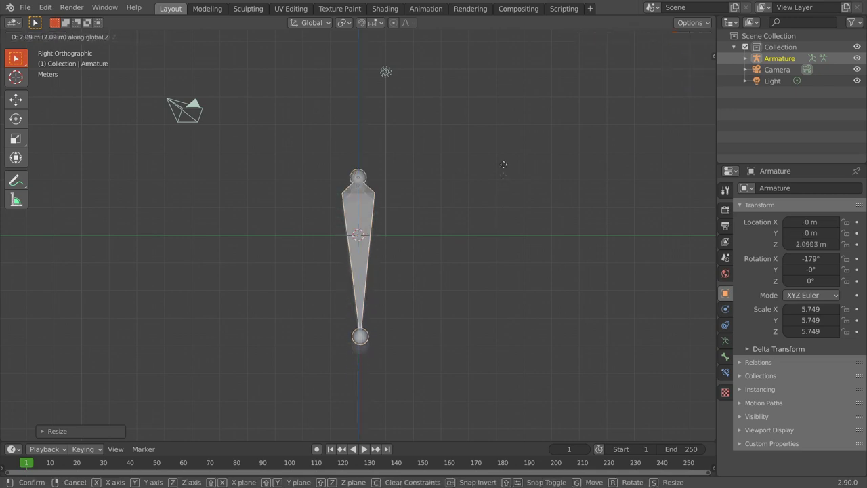
pyautogui.click(497, 124)
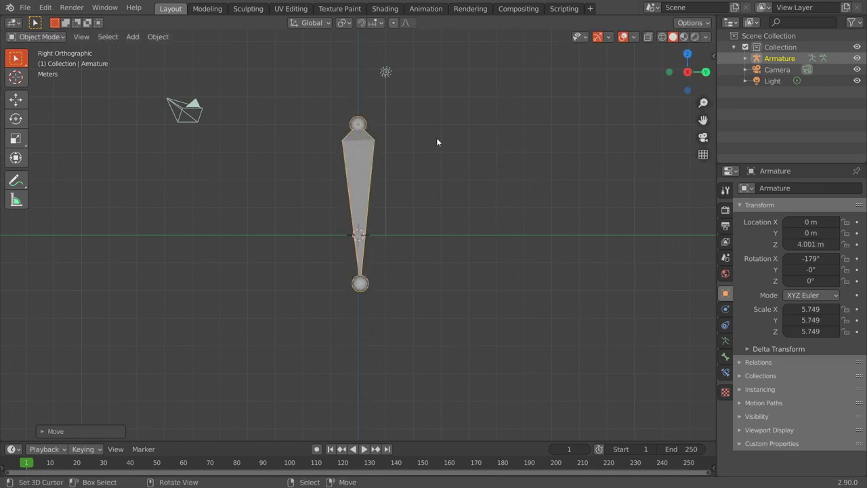
pyautogui.press('Tab')
pyautogui.press('Tab')
pyautogui.rightClick(405, 182)
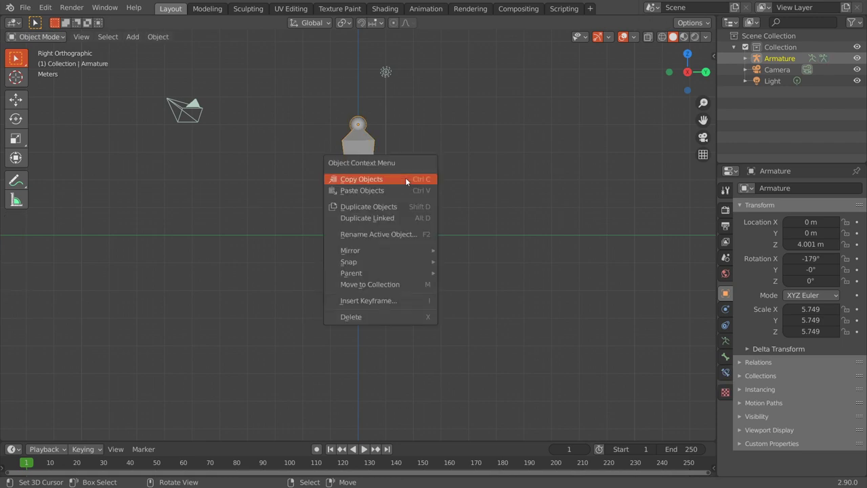
# - In Edit Mode, subdivide the bone twice into a four-bone chain
pyautogui.press('Tab')
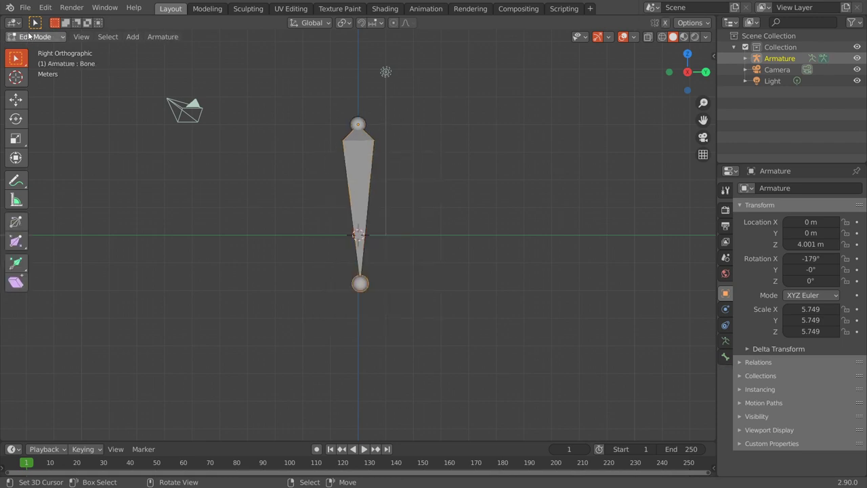
pyautogui.click(342, 130)
pyautogui.rightClick(338, 121)
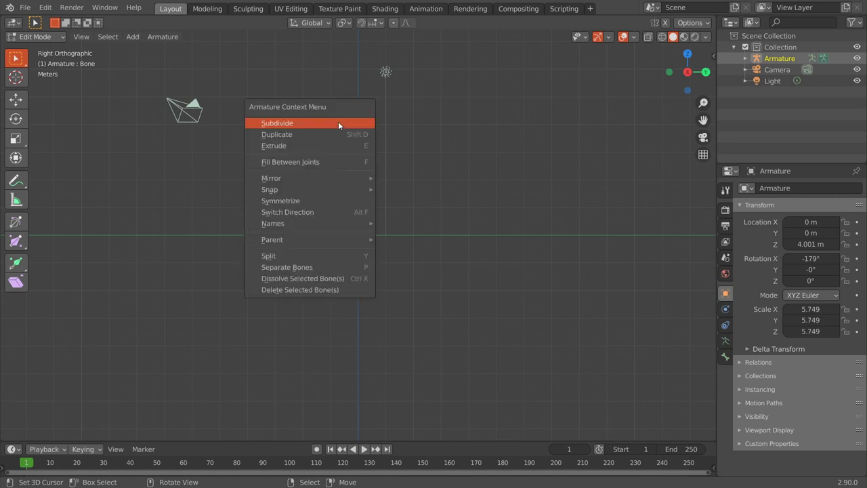
pyautogui.click(325, 122)
pyautogui.rightClick(311, 124)
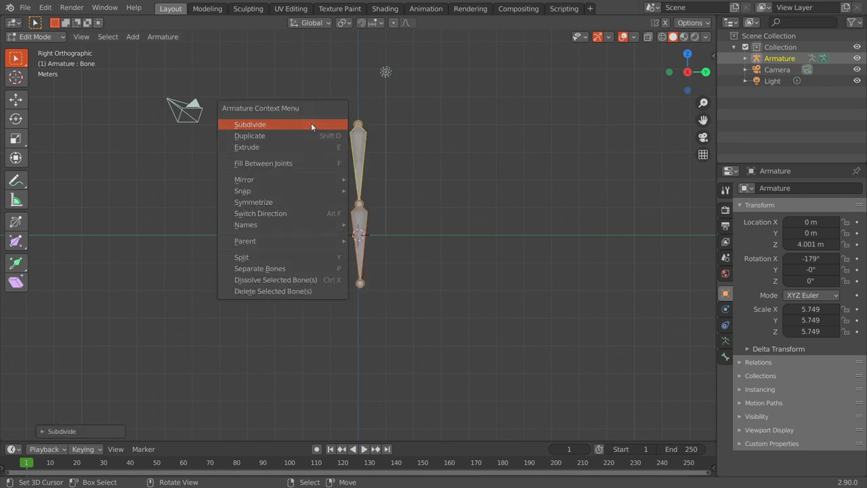
pyautogui.click(311, 123)
# - Rotate and move the bottom bone horizontal as a foot, then enter Pose Mode
pyautogui.click(359, 261)
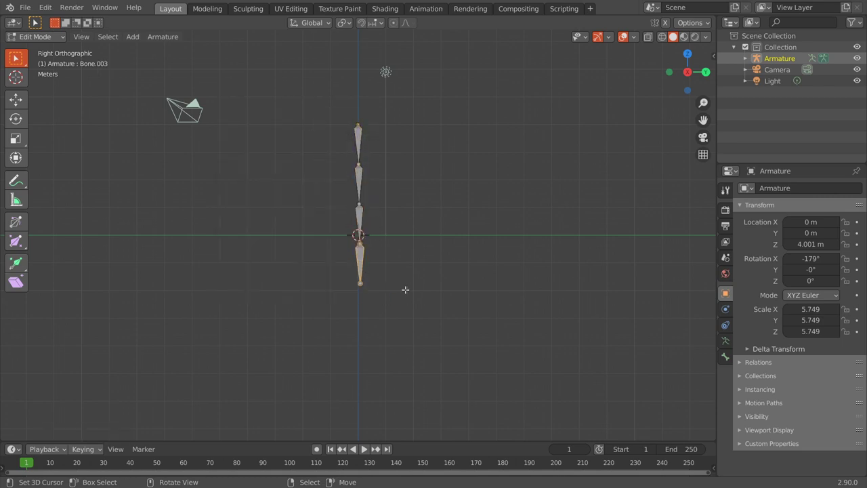
pyautogui.press('r')
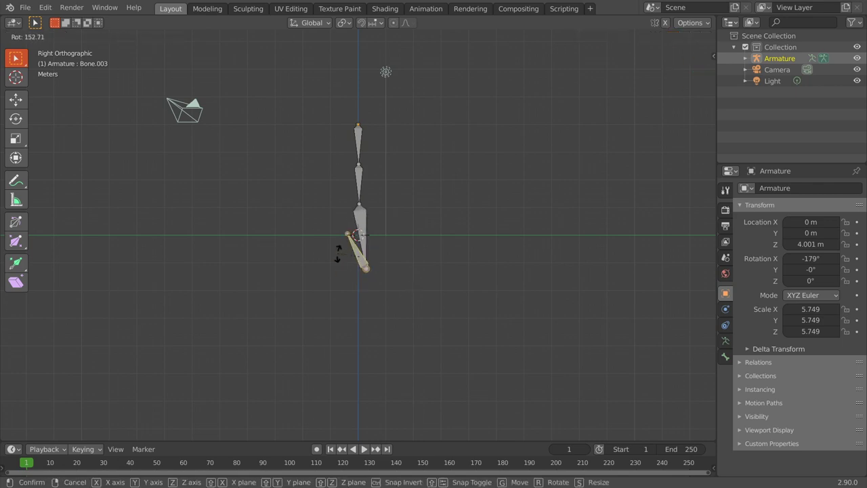
pyautogui.click(351, 272)
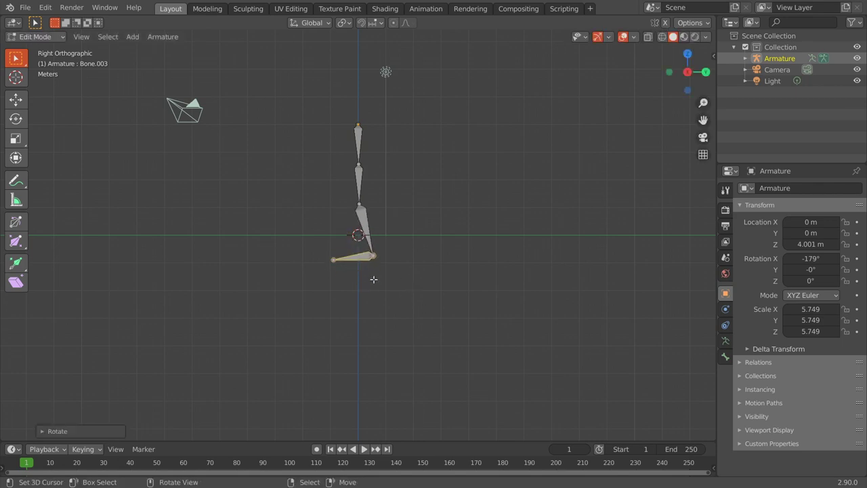
pyautogui.press('g')
pyautogui.click(359, 276)
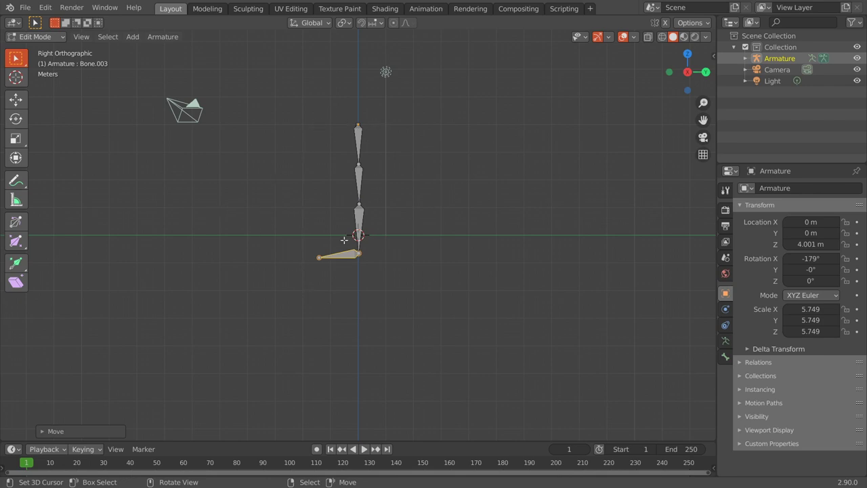
pyautogui.click(30, 37)
pyautogui.click(28, 73)
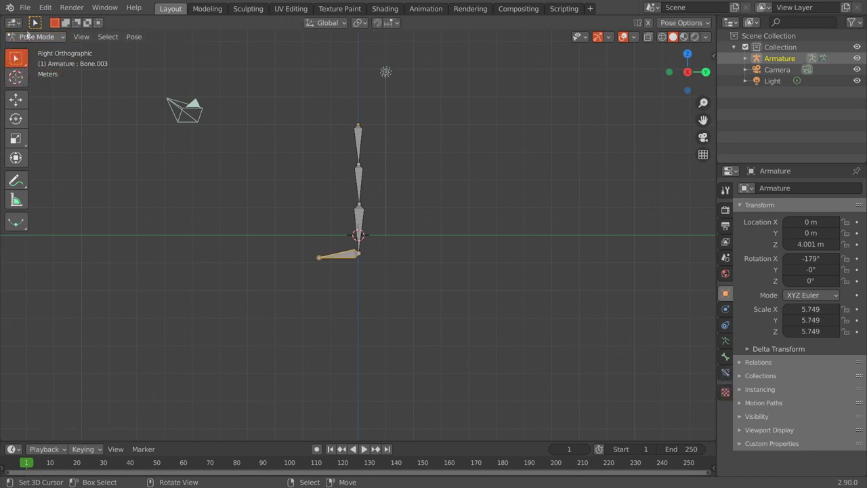
pyautogui.press('r')
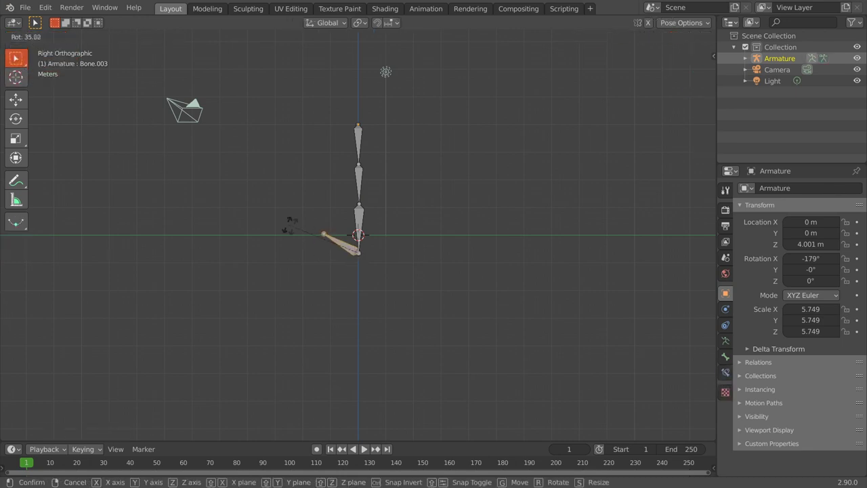
pyautogui.click(272, 249)
pyautogui.moveTo(363, 228)
pyautogui.mouseDown()
pyautogui.moveTo(346, 186)
pyautogui.moveTo(349, 147)
pyautogui.mouseUp()
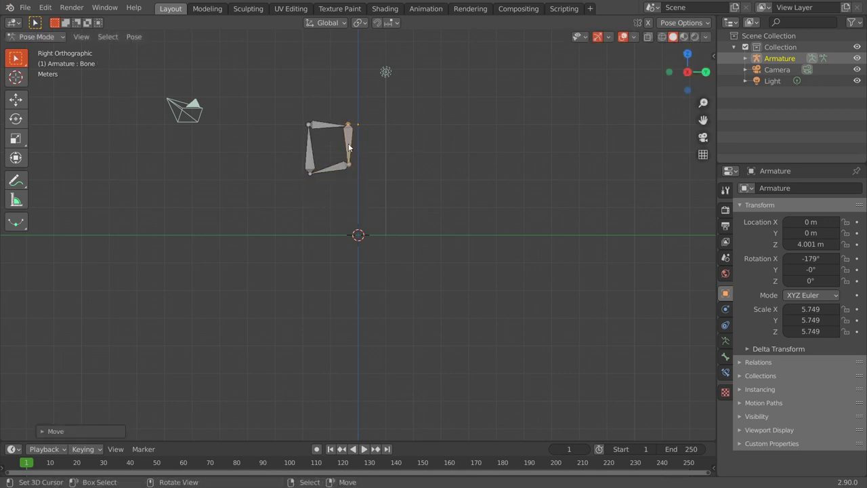
pyautogui.hotkey('ctrl', 'z')
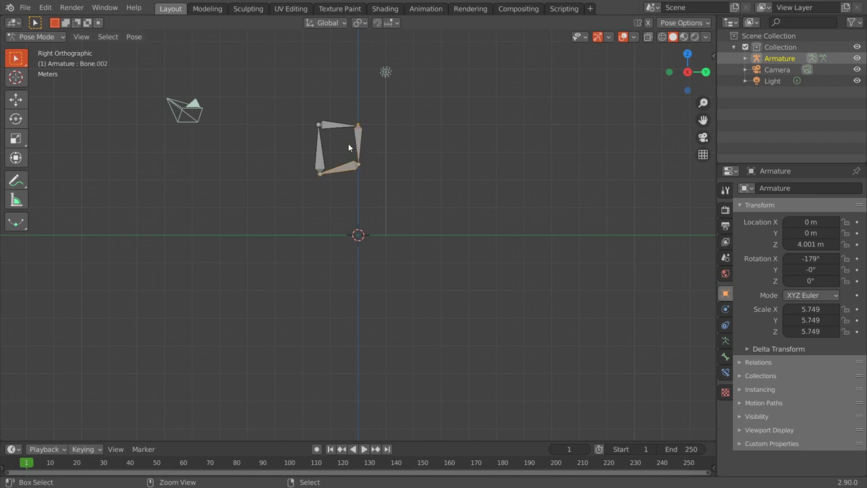
pyautogui.press('a')
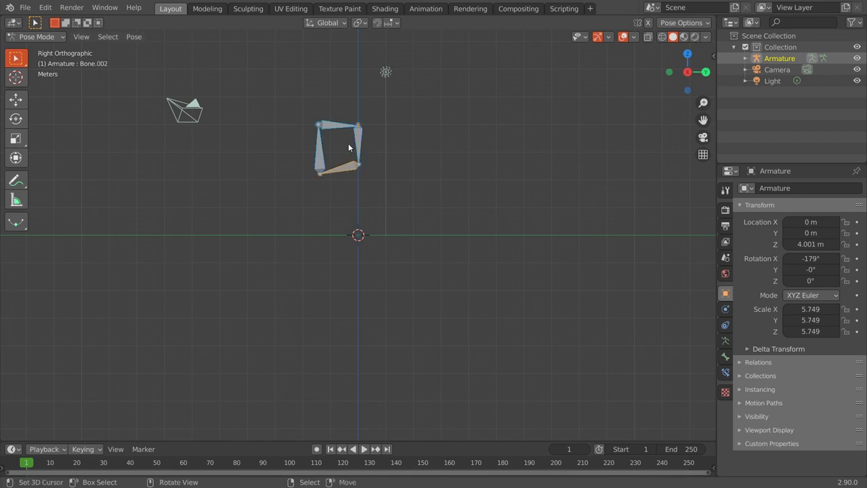
pyautogui.hotkey('alt', 'r')
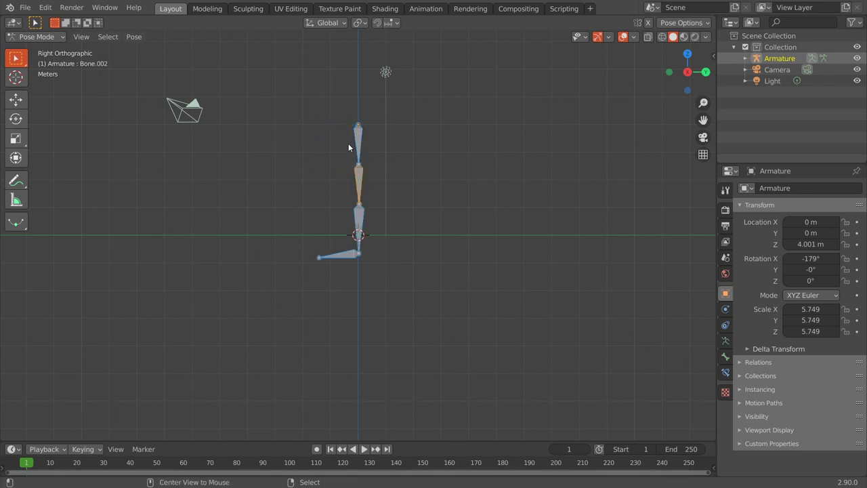
pyautogui.scroll(2, 359, 242)
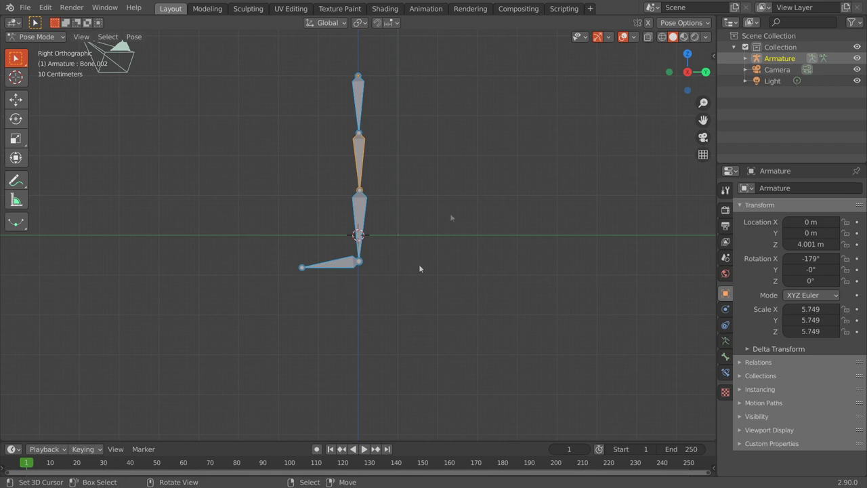
# - Select the leg bones in turn, ending with foot bone Bone.003 selected
pyautogui.click(361, 149)
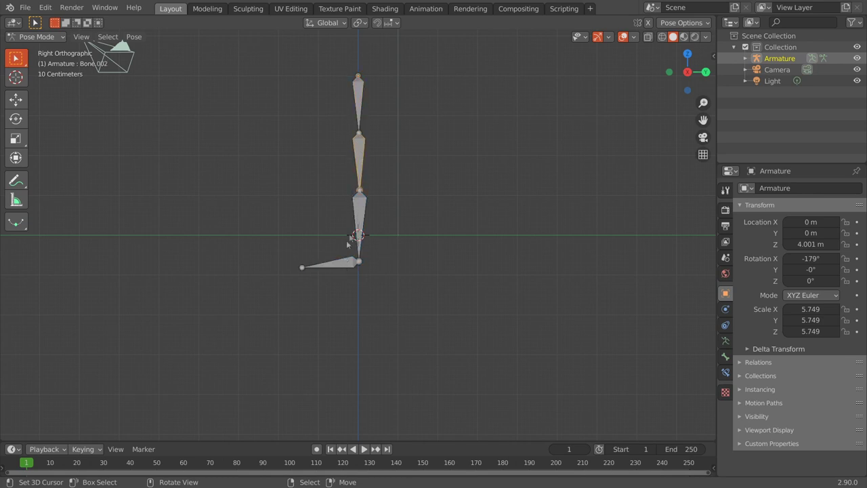
pyautogui.click(358, 214)
pyautogui.click(333, 267)
pyautogui.click(363, 221)
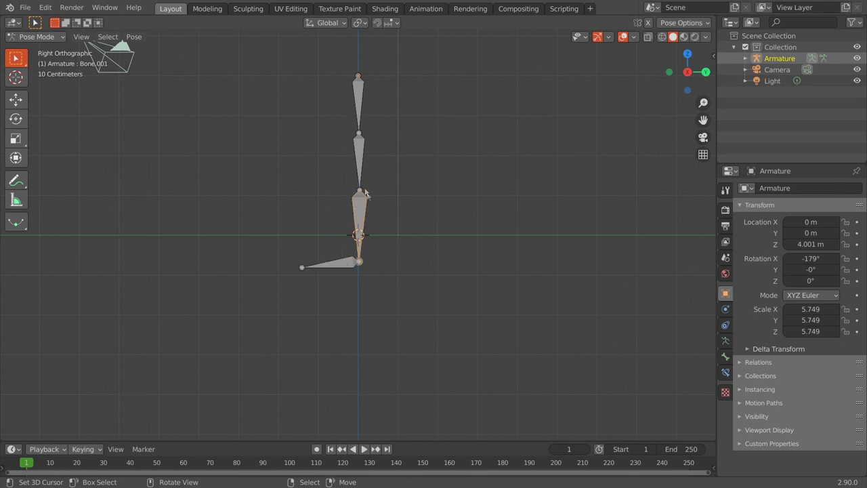
pyautogui.click(334, 262)
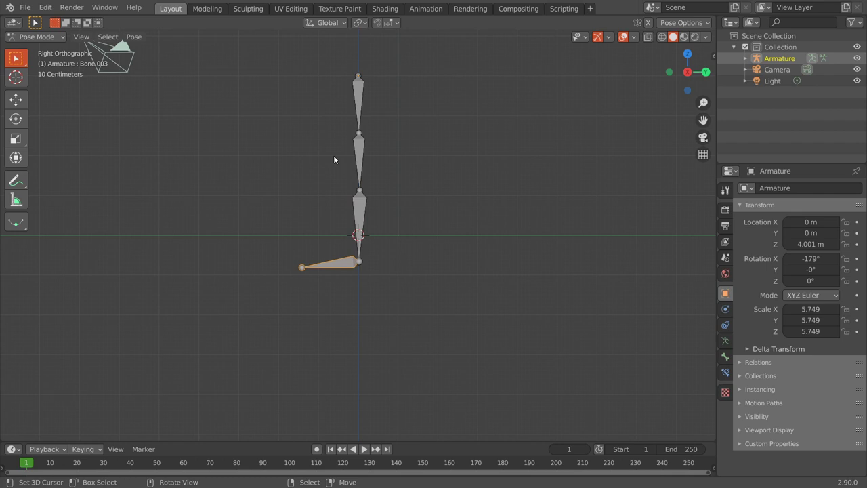
# - Propagate the current pose with Alt+P and return the armature to Object Mode
pyautogui.hotkey('alt', 'p')
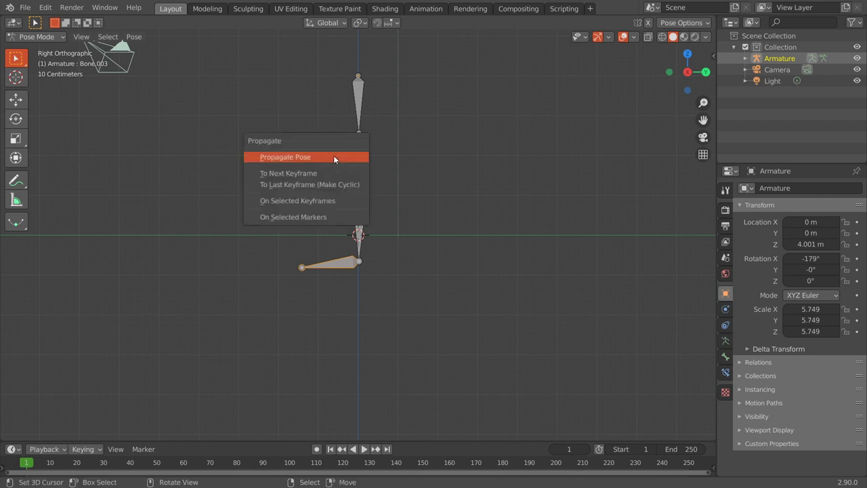
pyautogui.hotkey('alt', 'p')
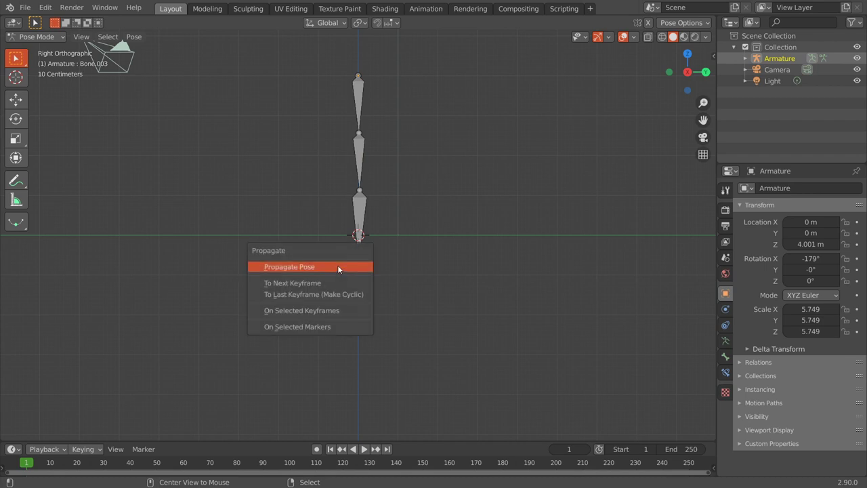
pyautogui.click(338, 267)
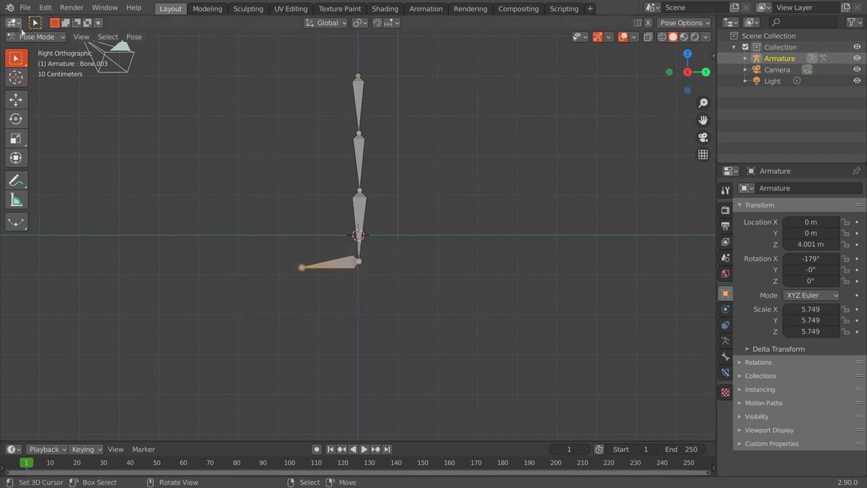
pyautogui.click(37, 37)
pyautogui.click(28, 48)
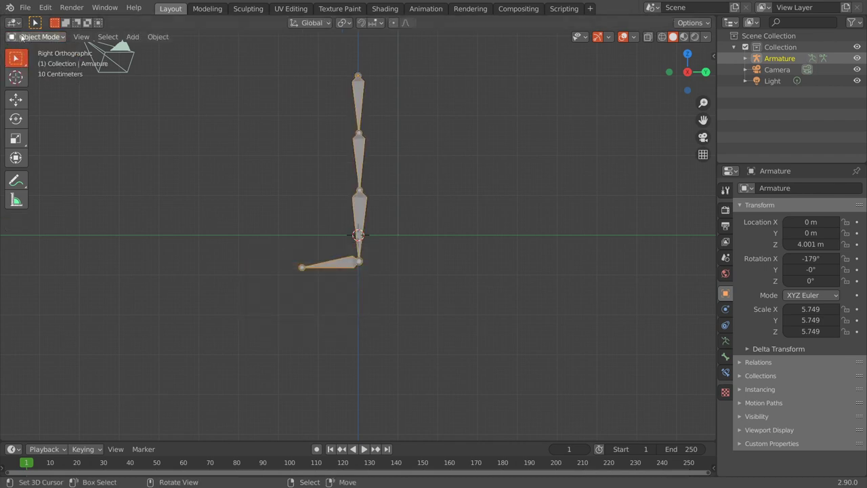
# - In Edit Mode, clear the foot bone's parent so it moves independently
pyautogui.click(38, 37)
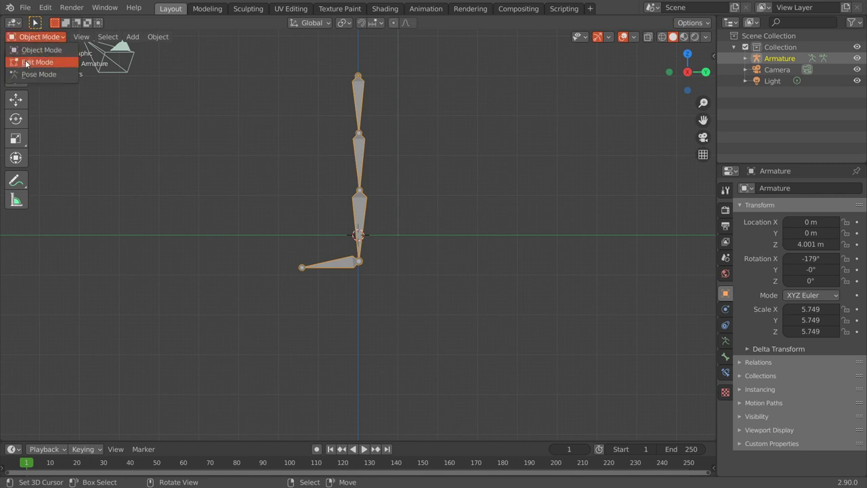
pyautogui.click(34, 59)
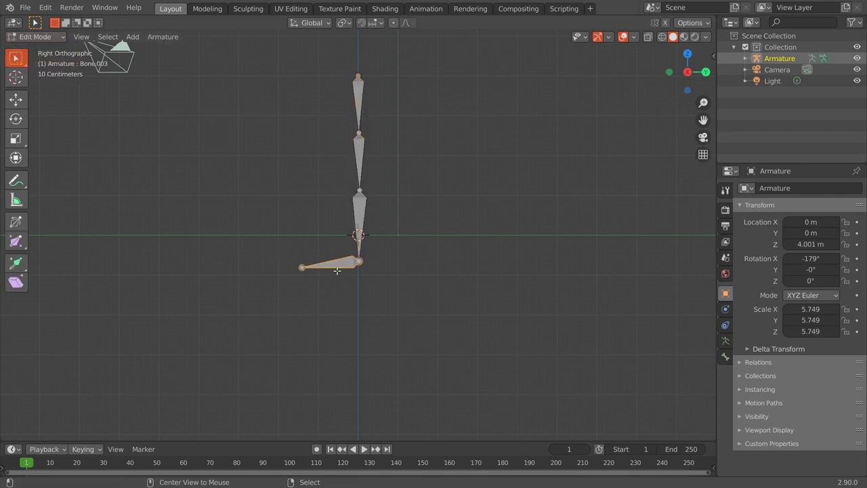
pyautogui.hotkey('alt', 'p')
pyautogui.click(337, 271)
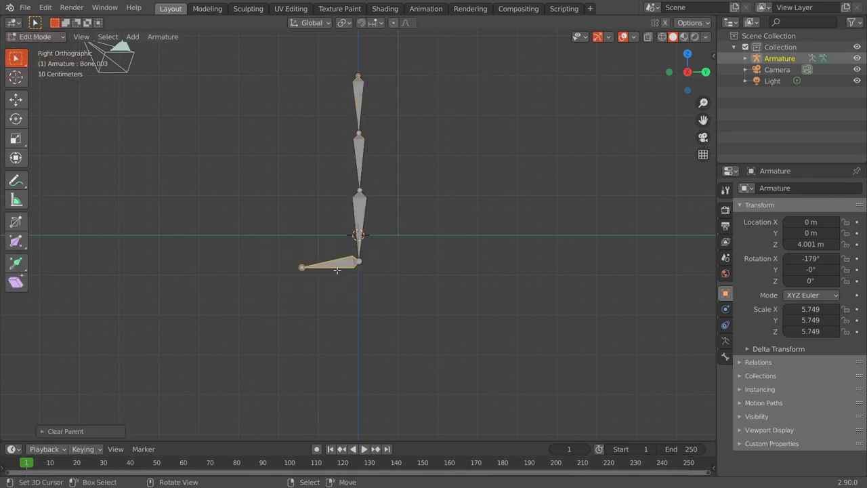
pyautogui.click(336, 264)
# - In Pose Mode, test-move the foot and rotate the shin, then undo
pyautogui.click(37, 37)
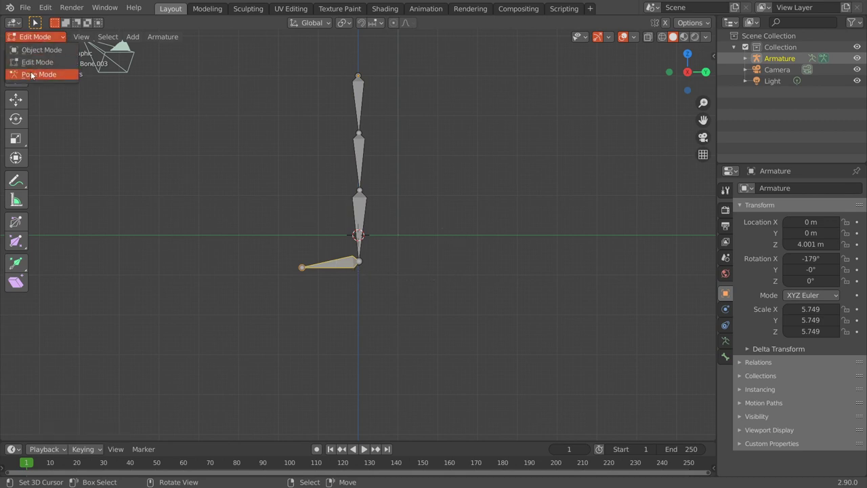
pyautogui.click(34, 75)
pyautogui.press('g')
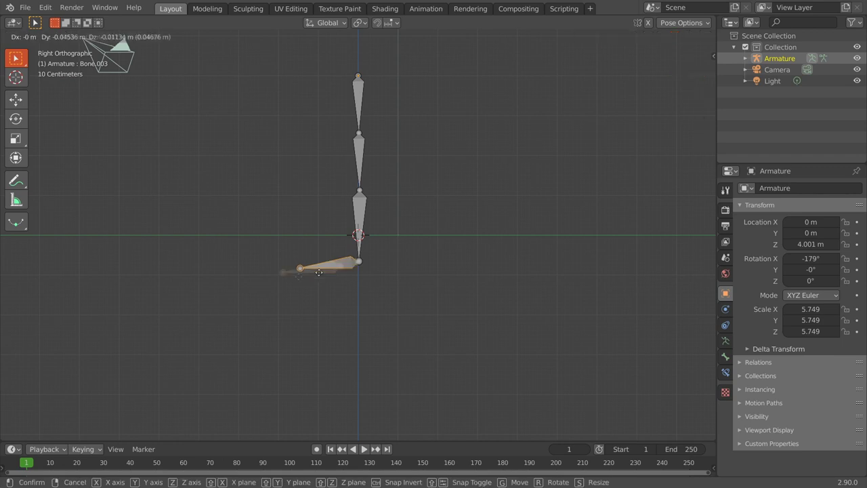
pyautogui.click(278, 281)
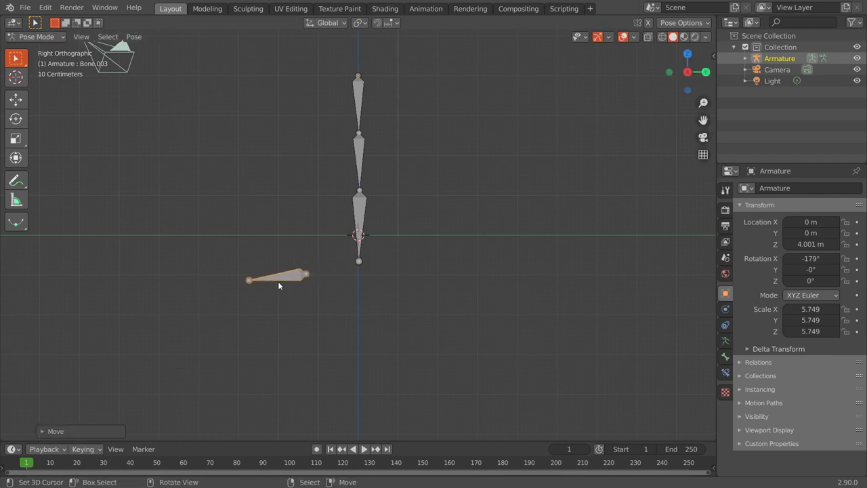
pyautogui.click(354, 233)
pyautogui.press('r')
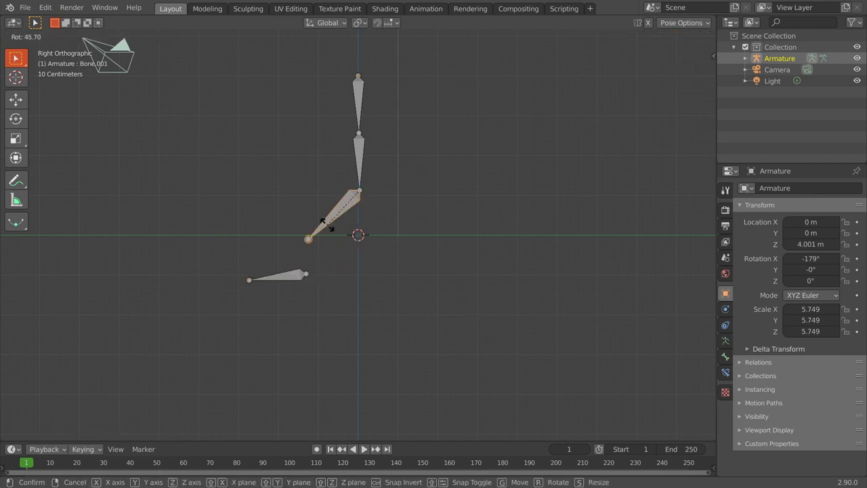
pyautogui.click(327, 225)
pyautogui.hotkey('ctrl', 'z')
pyautogui.hotkey('ctrl', 'z')
pyautogui.hotkey('ctrl', 'z')
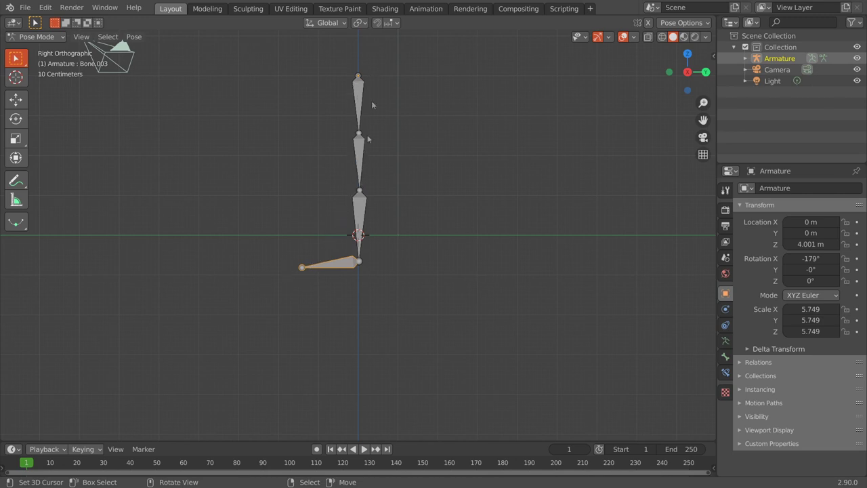
# - Select shin Bone.001 and show the armature's Viewport Display settings
pyautogui.click(358, 215)
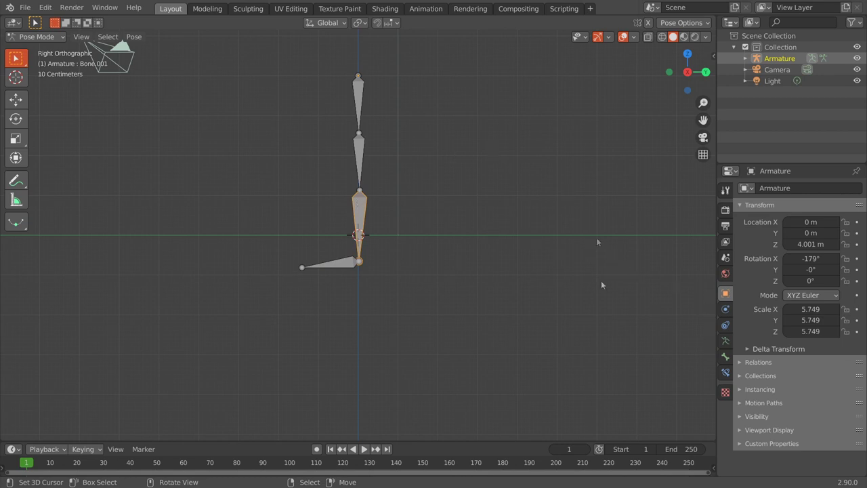
pyautogui.click(726, 342)
pyautogui.click(751, 342)
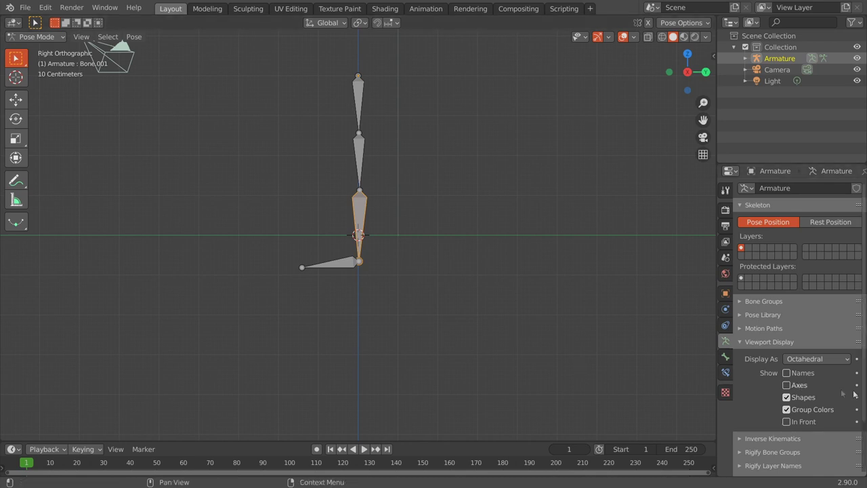
# - Enable bone Names (toggling Axes on and off) and place the 3D cursor in the shin
pyautogui.click(787, 373)
pyautogui.click(786, 385)
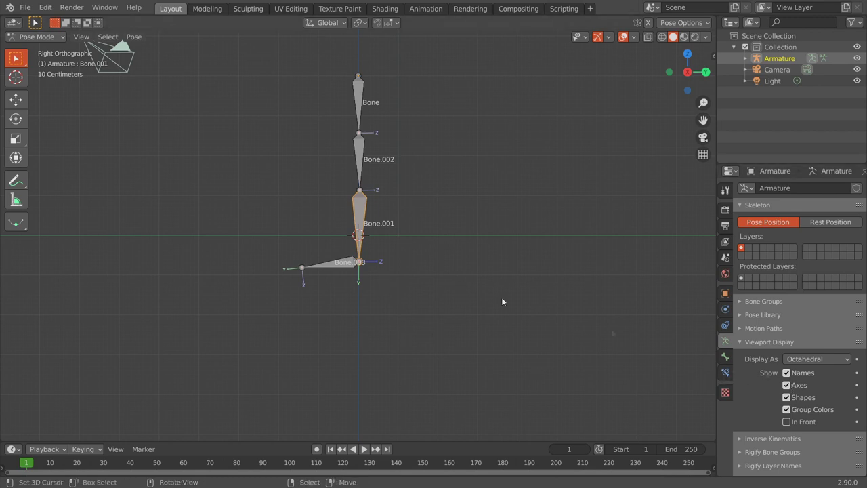
pyautogui.click(786, 384)
pyautogui.keyDown('shift'); pyautogui.rightClick(359, 215); pyautogui.keyUp('shift')
pyautogui.click(363, 86)
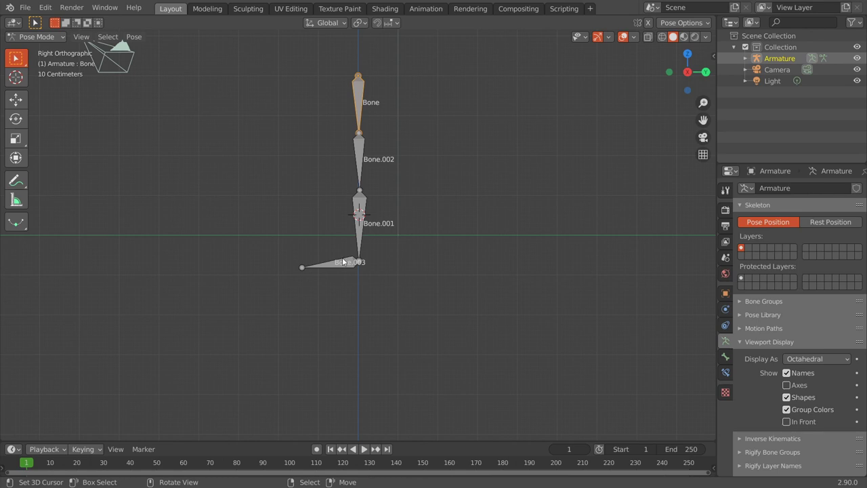
pyautogui.moveTo(342, 261); pyautogui.dragTo(445, 315)
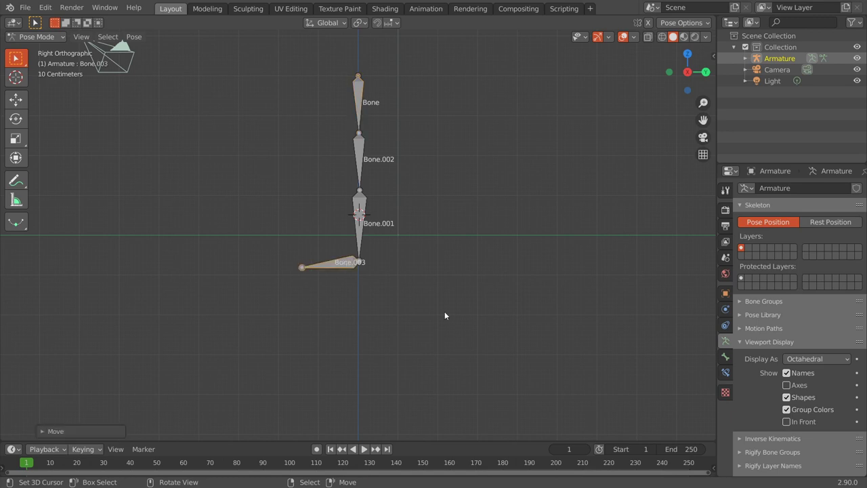
pyautogui.click(357, 212)
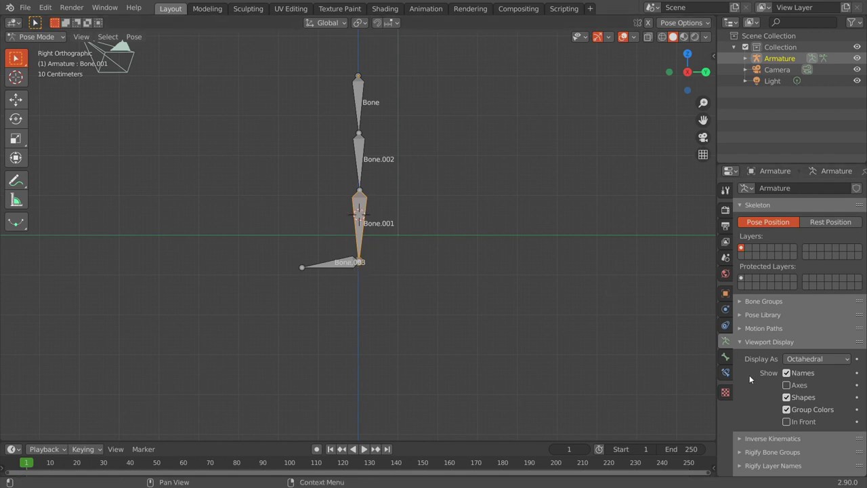
pyautogui.click(355, 87)
pyautogui.click(351, 225)
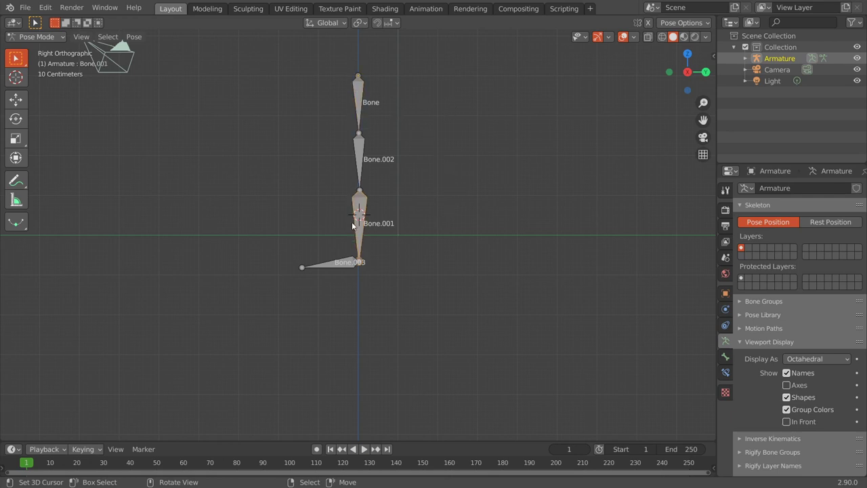
pyautogui.click(365, 81)
pyautogui.click(360, 227)
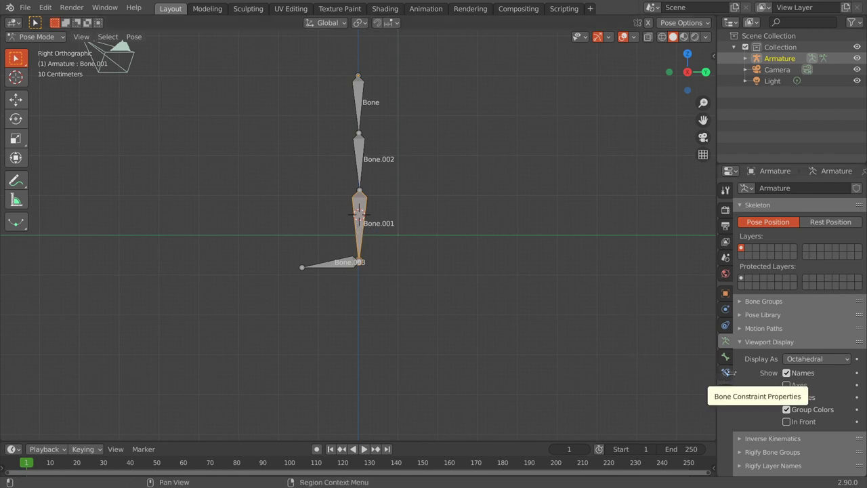
pyautogui.click(728, 373)
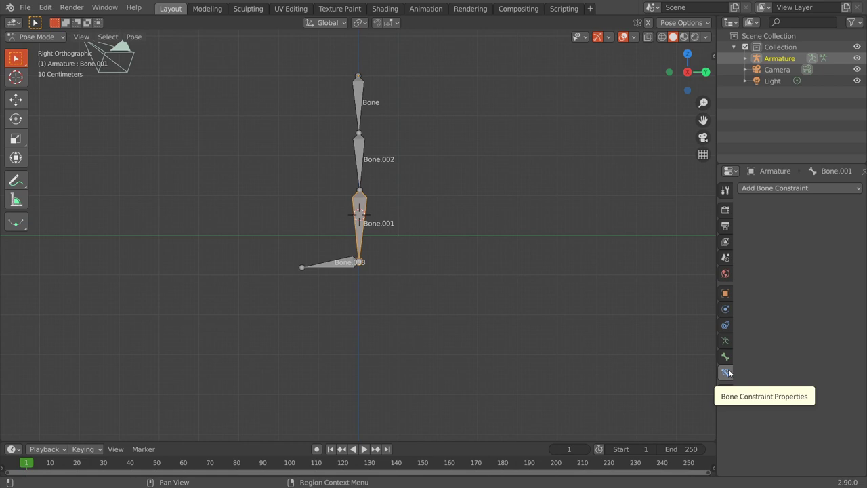
# - Add a default Inverse Kinematics bone constraint to shin bone Bone.001
pyautogui.click(779, 188)
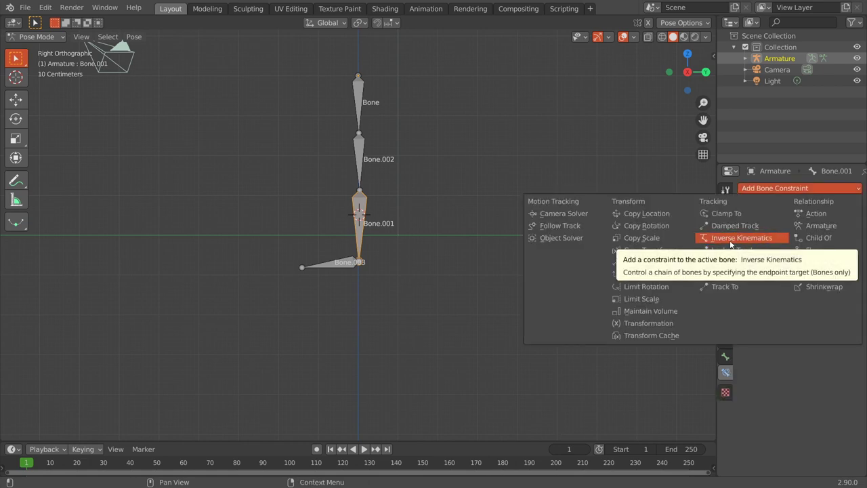
pyautogui.click(731, 242)
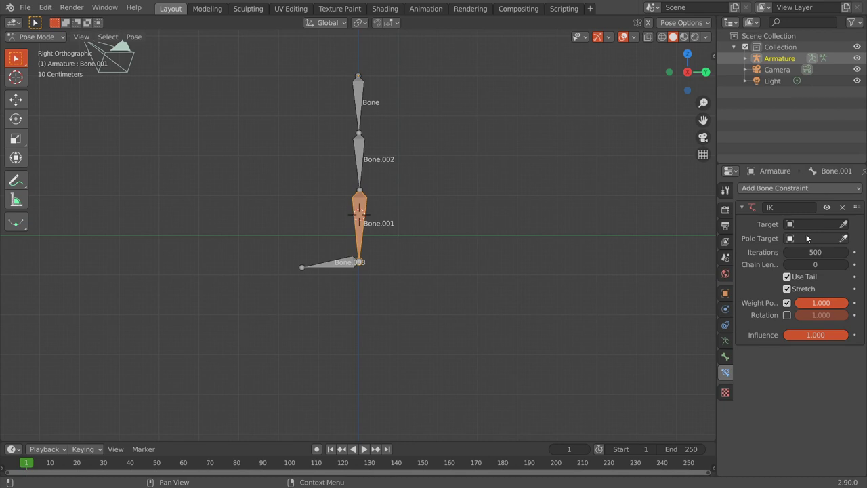
pyautogui.click(30, 39)
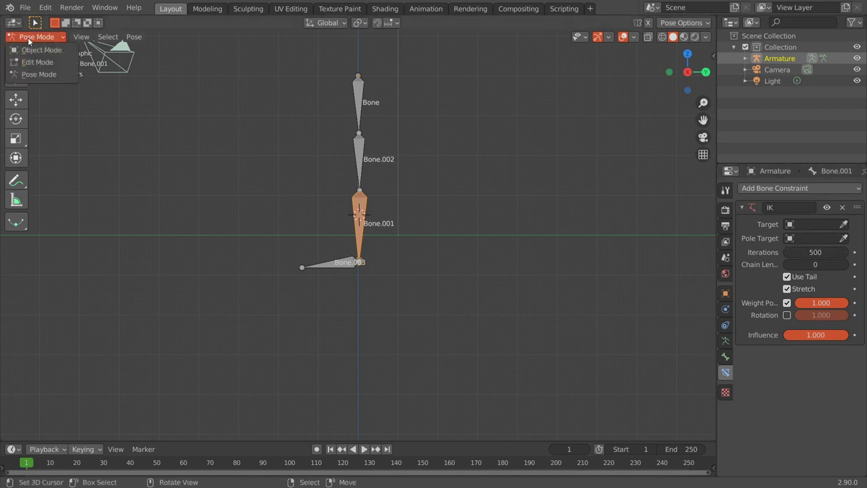
# - In Edit Mode, extrude a new bone, Bone.004, from the knee joint
pyautogui.click(30, 61)
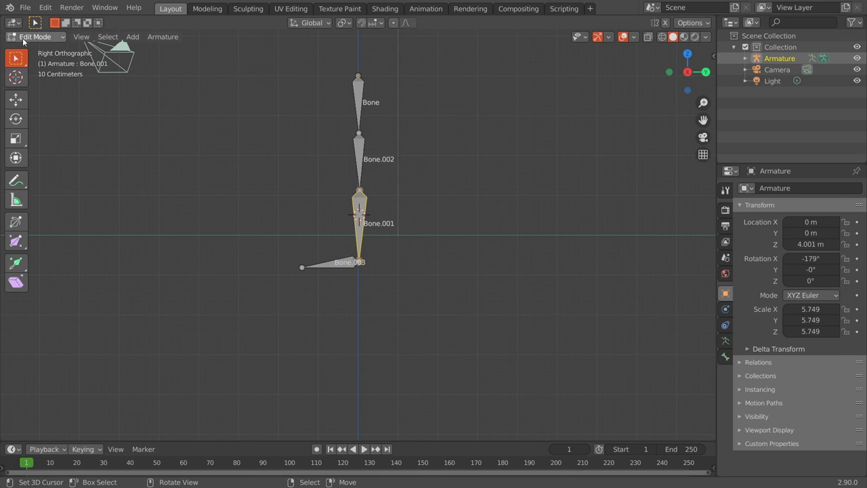
pyautogui.click(359, 190)
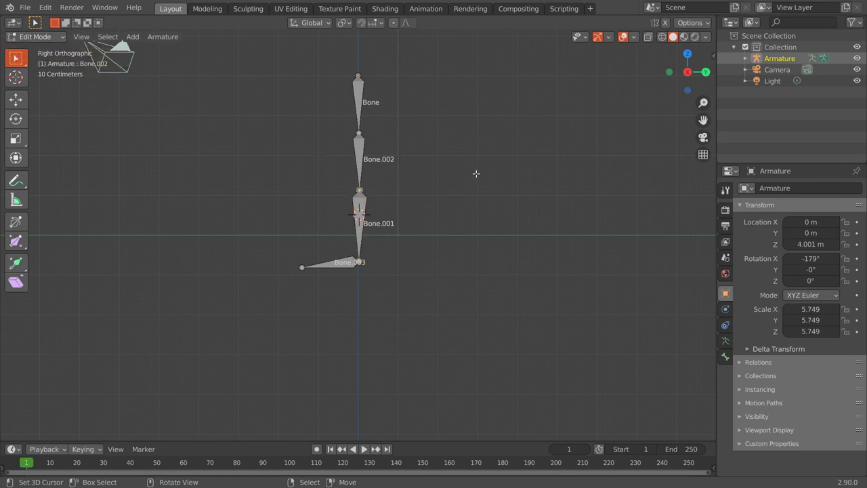
pyautogui.press('e')
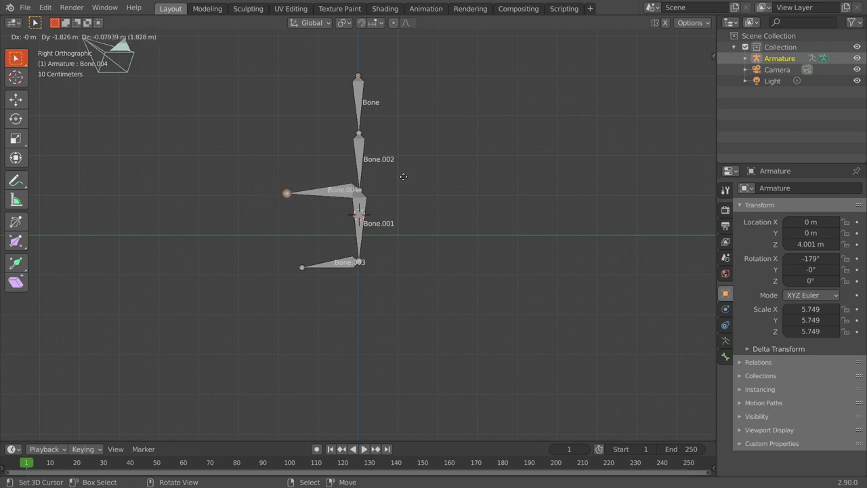
pyautogui.click(403, 176)
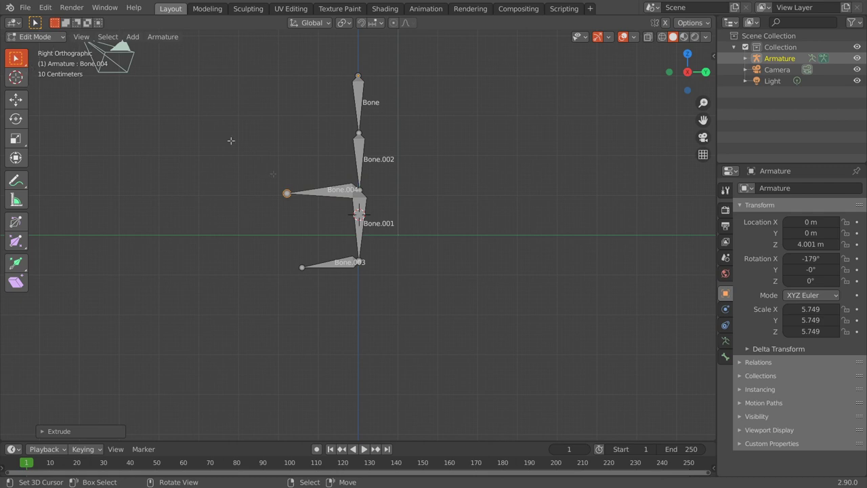
# - Clear Bone.004's parent and move it left, away from the knee
pyautogui.click(329, 193)
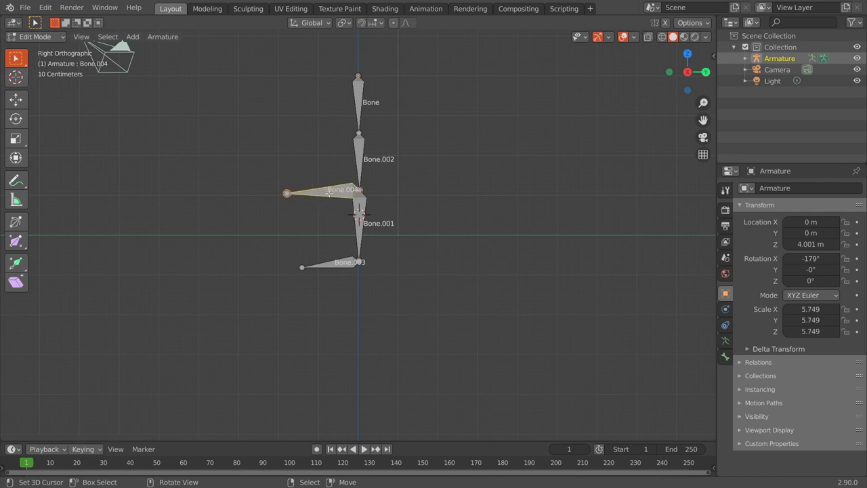
pyautogui.hotkey('alt', 'p')
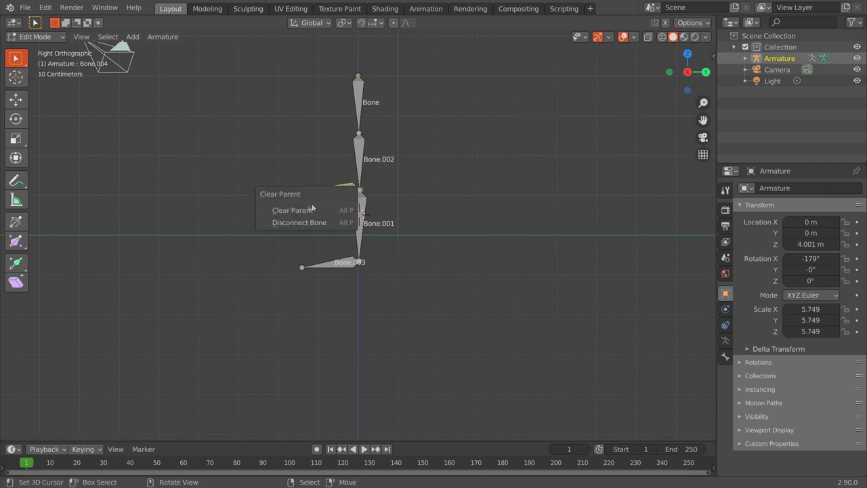
pyautogui.click(300, 210)
pyautogui.click(338, 190)
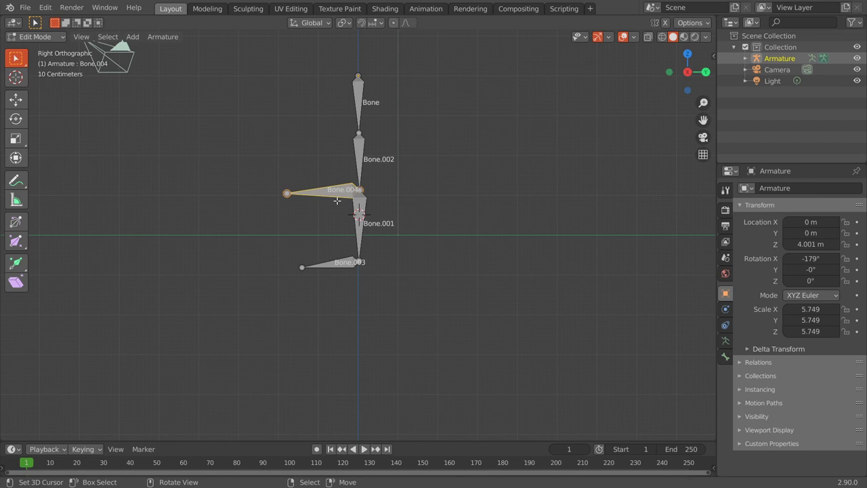
pyautogui.click(15, 99)
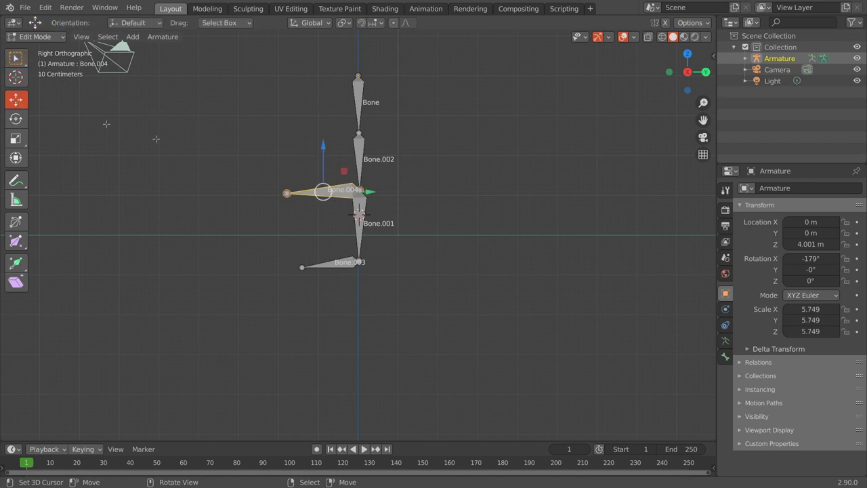
pyautogui.moveTo(364, 193); pyautogui.dragTo(290, 192)
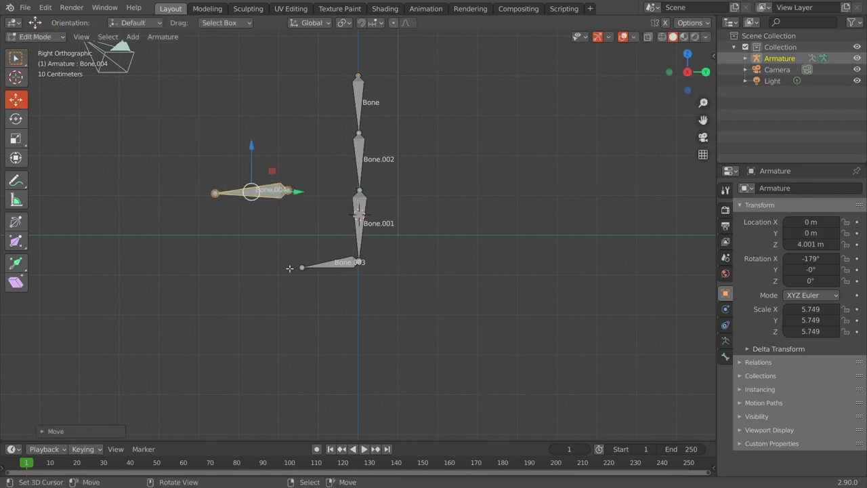
# - Reselect Bone.004 and switch the armature into Pose Mode
pyautogui.click(340, 268)
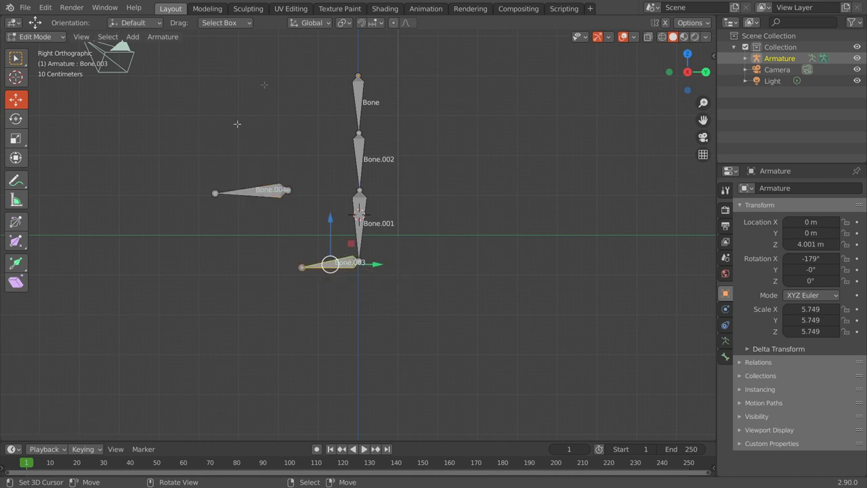
pyautogui.click(258, 195)
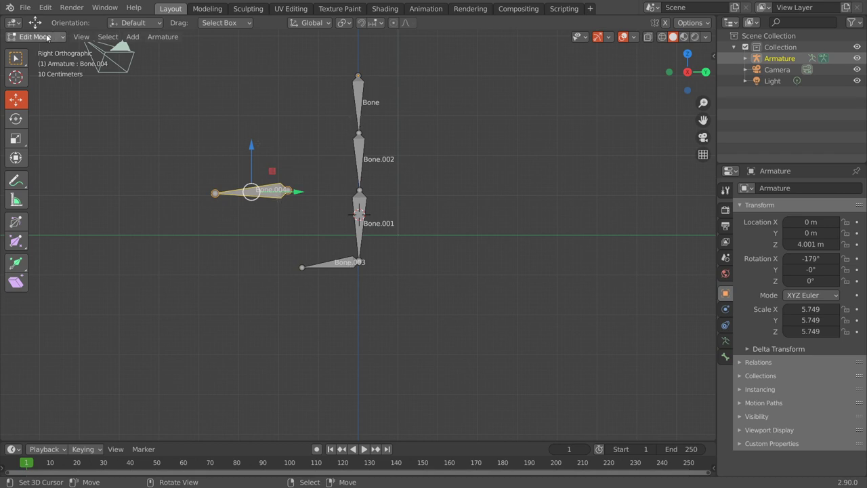
pyautogui.click(36, 37)
pyautogui.click(37, 75)
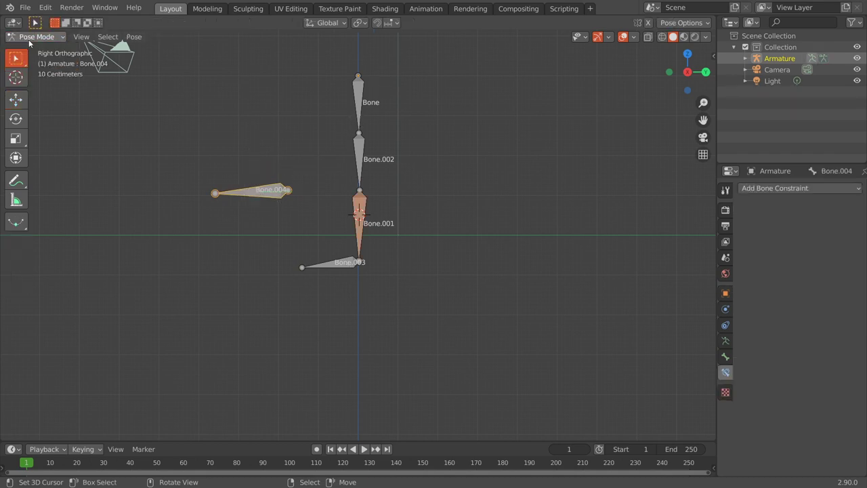
# - Set Bone.001's IK target to the Armature with bone Bone.003
pyautogui.click(358, 215)
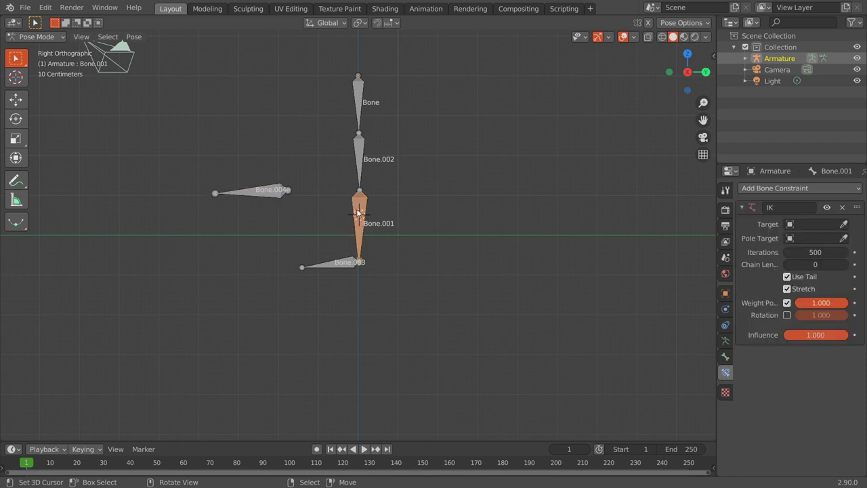
pyautogui.click(803, 225)
pyautogui.click(783, 240)
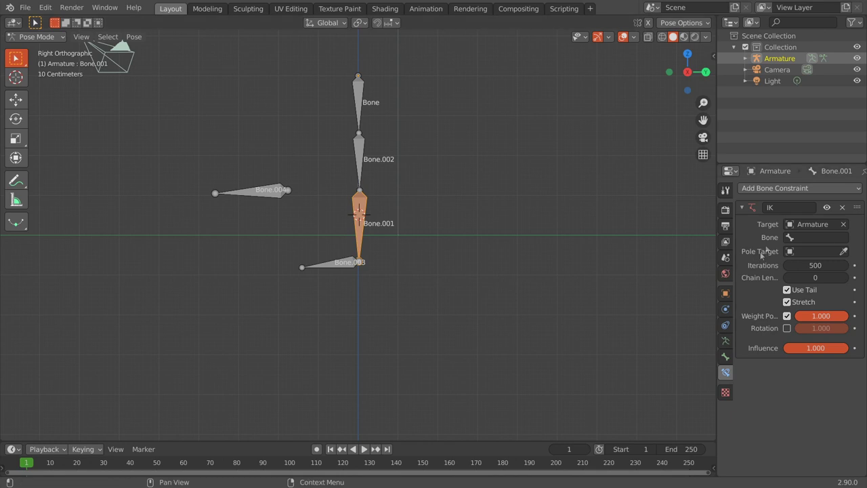
pyautogui.click(799, 238)
pyautogui.click(757, 287)
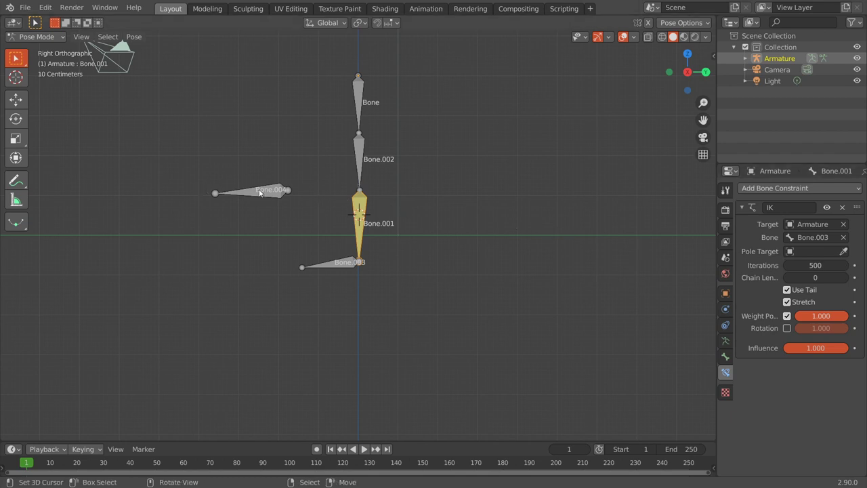
# - Set the IK pole target to the Armature's Bone.004, then select Bone.003 to test
pyautogui.click(791, 253)
pyautogui.click(770, 268)
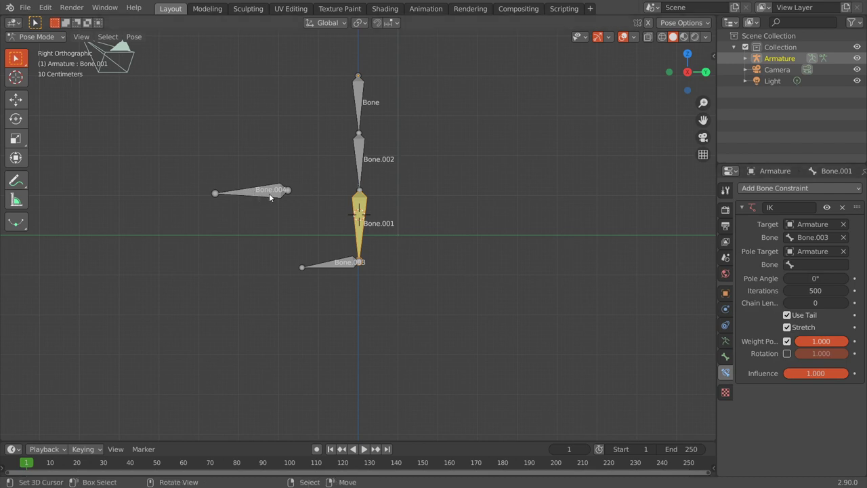
pyautogui.click(806, 266)
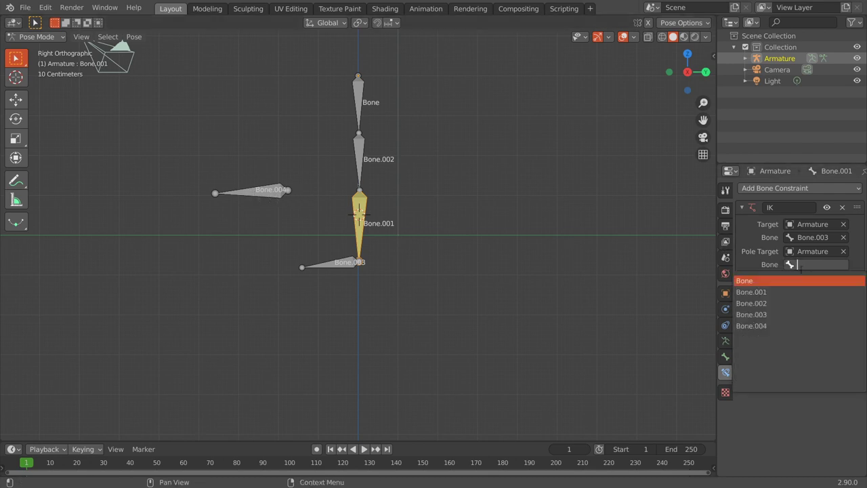
pyautogui.click(763, 324)
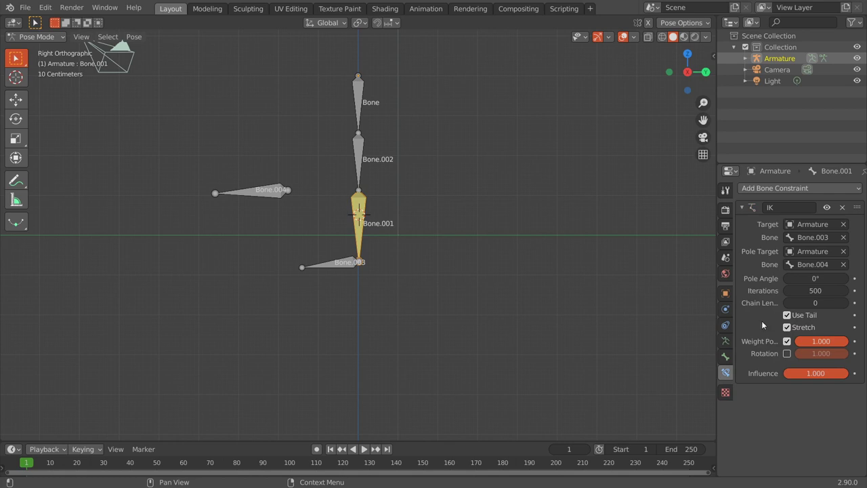
pyautogui.click(335, 264)
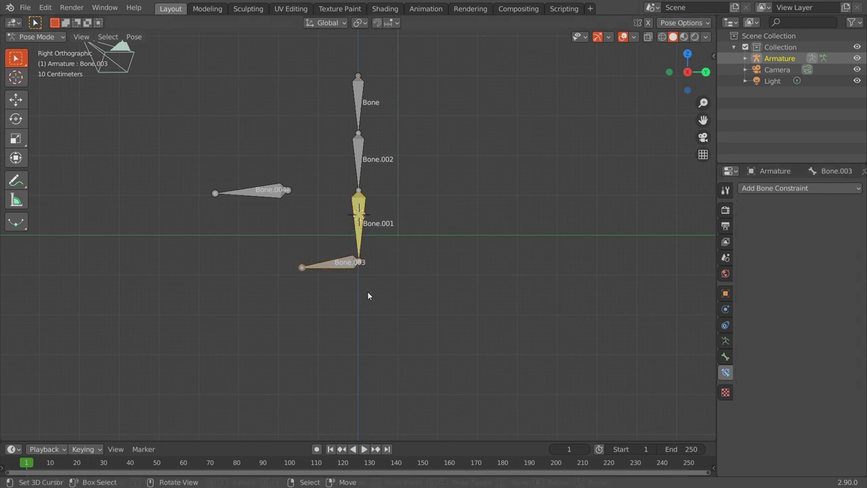
# - Raise Bone.003 so the leg bends, and orbit to view it at an angle
pyautogui.press('g')
pyautogui.click(364, 207)
pyautogui.moveTo(364, 209)
pyautogui.mouseDown(button='middle')
pyautogui.moveTo(458, 219)
pyautogui.moveTo(456, 94)
pyautogui.mouseUp(button='middle')
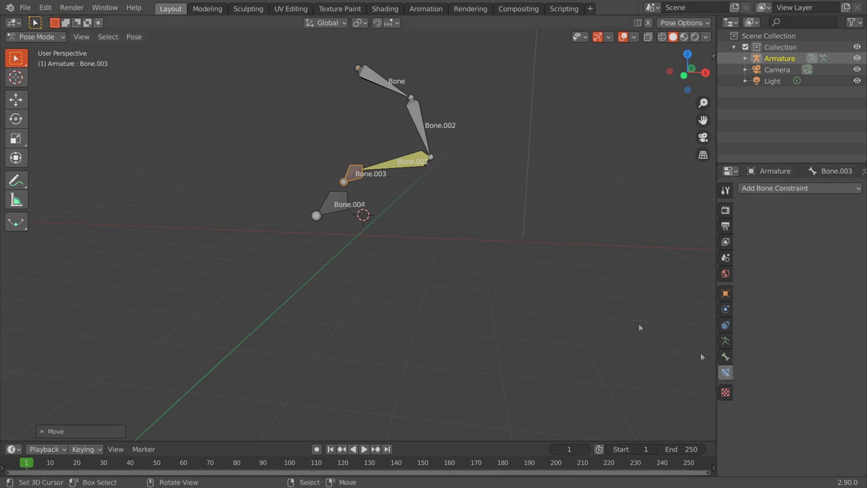
# - Set Bone.001's IK pole angle to 90° after trying -90°, then check the leg bend
pyautogui.click(414, 157)
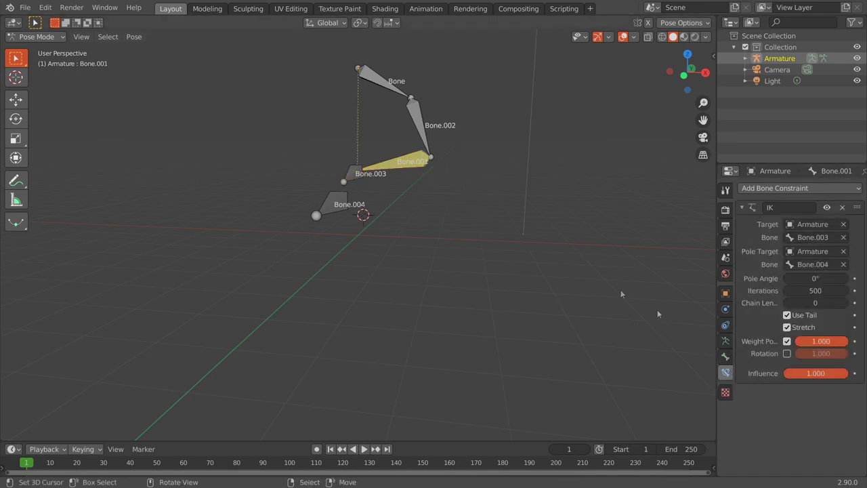
pyautogui.click(814, 278)
pyautogui.write('-90')
pyautogui.press('Return')
pyautogui.click(813, 278)
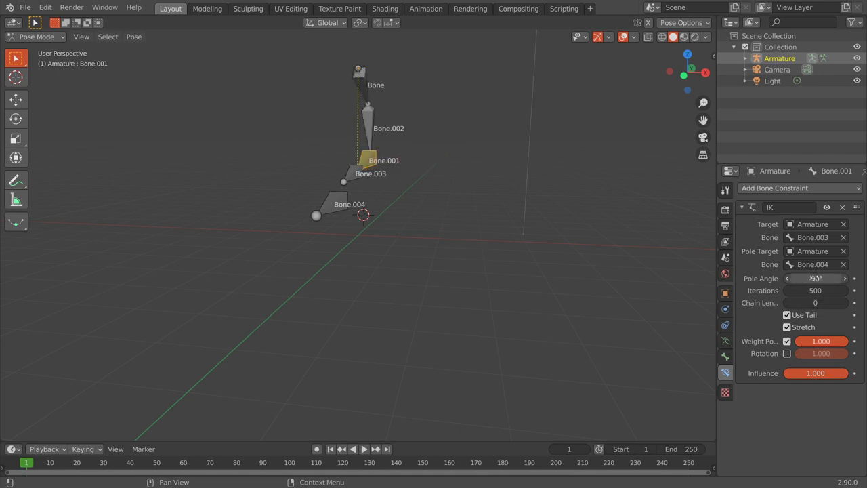
pyautogui.write('9')
pyautogui.write('0')
pyautogui.press('Return')
pyautogui.moveTo(431, 130); pyautogui.dragTo(326, 130, button='middle')
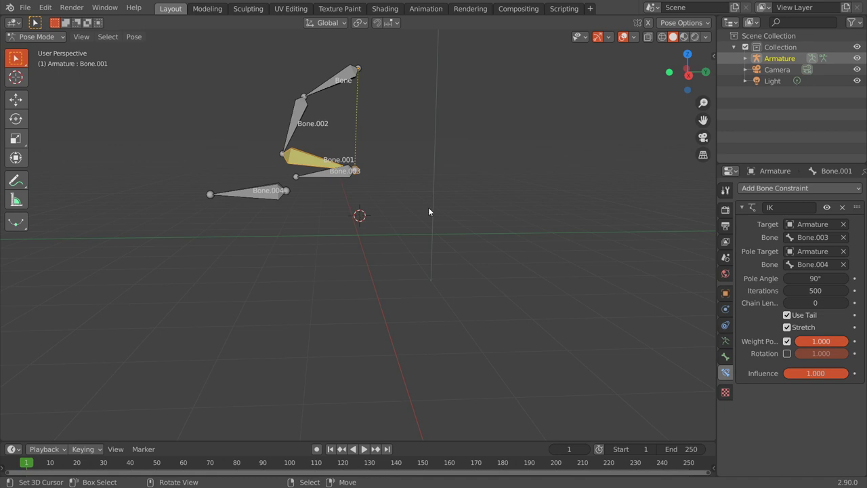
pyautogui.press('a')
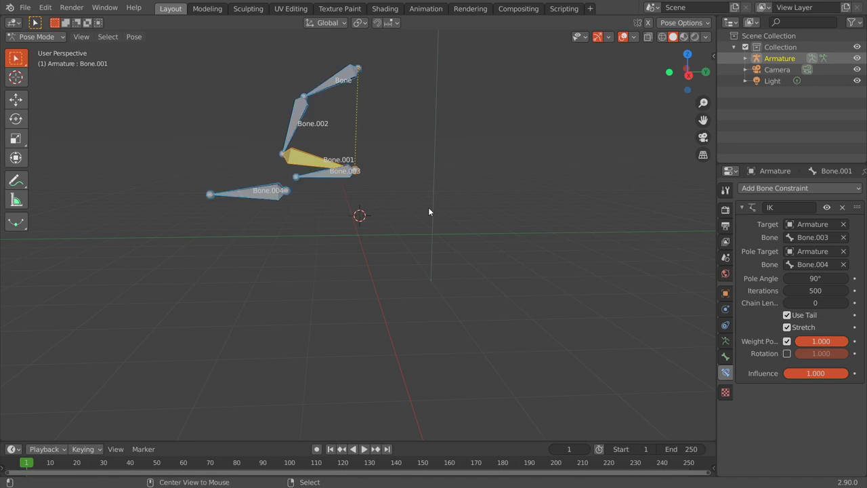
# - Reset the bones to rest pose and limit Bone.001's IK chain to one bone
pyautogui.hotkey('alt', 'g')
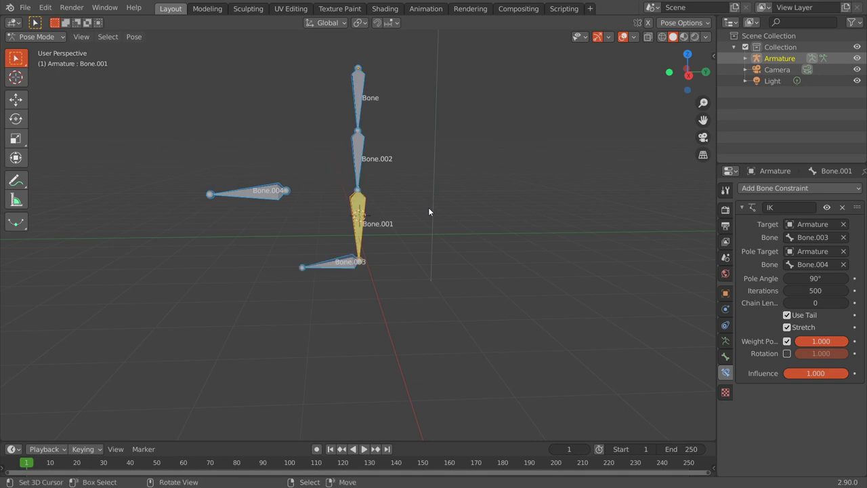
pyautogui.click(335, 269)
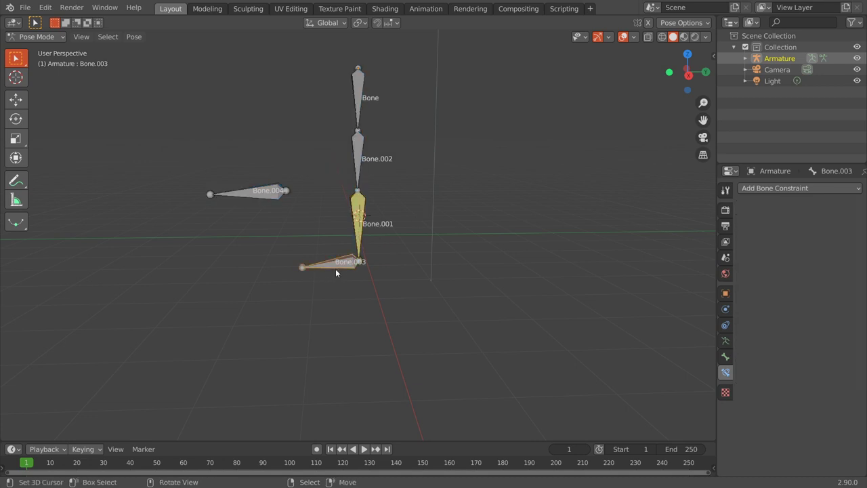
pyautogui.press('g')
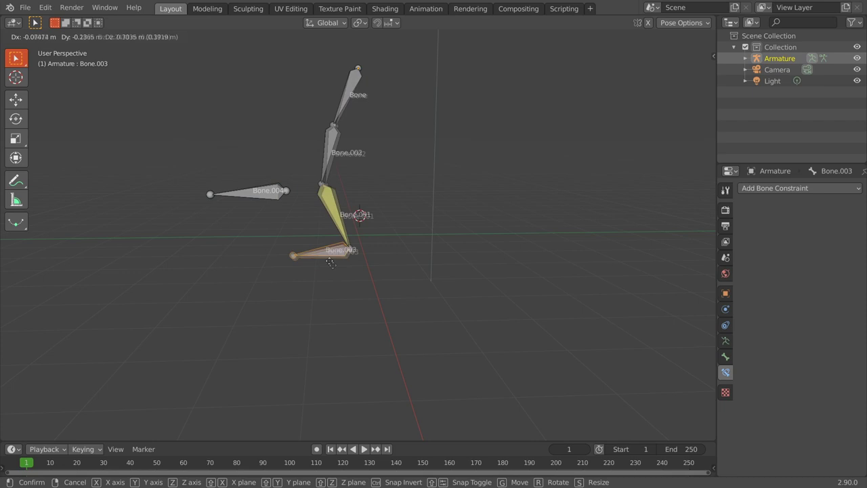
pyautogui.rightClick(334, 268)
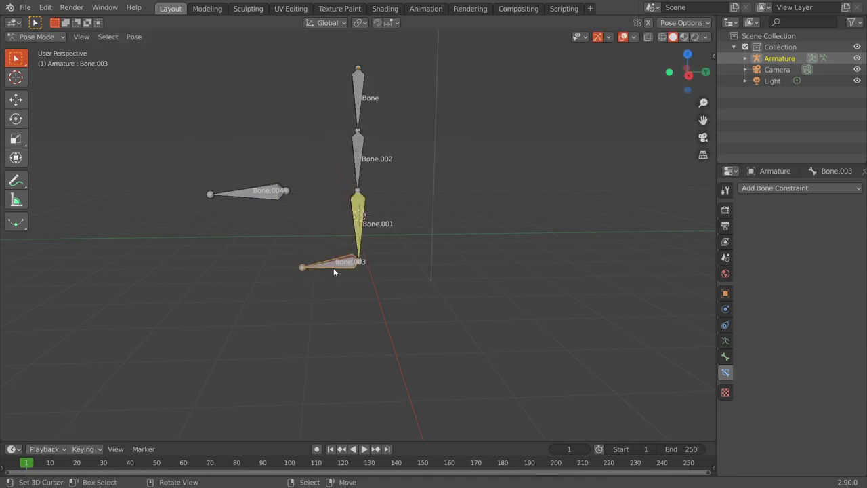
pyautogui.click(358, 229)
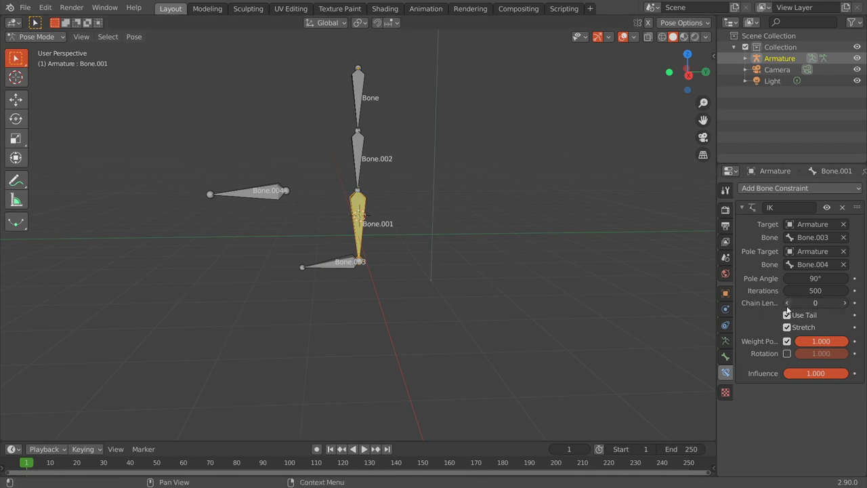
pyautogui.click(845, 304)
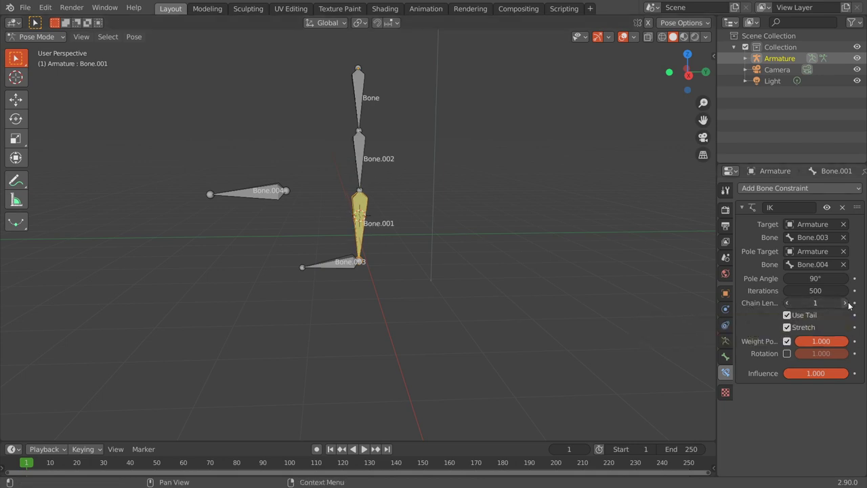
# - Test-move Bone.003 and undo, then set the IK chain length to 2 and retest
pyautogui.click(339, 263)
pyautogui.press('g')
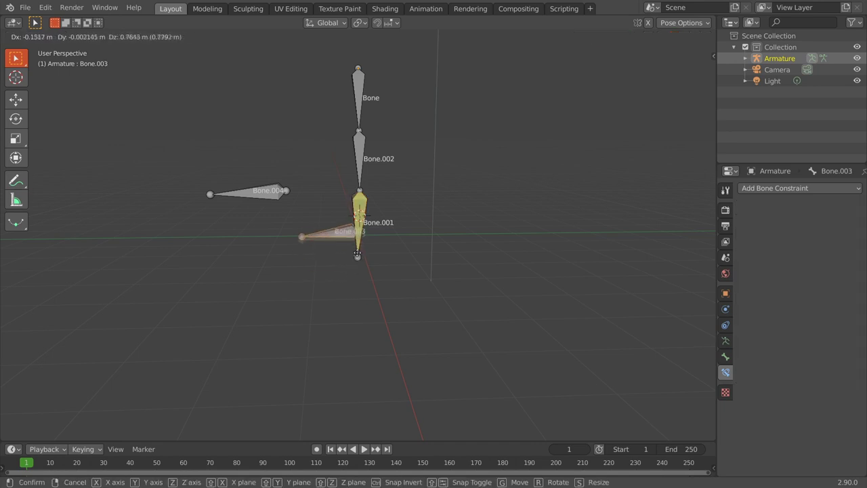
pyautogui.click(344, 239)
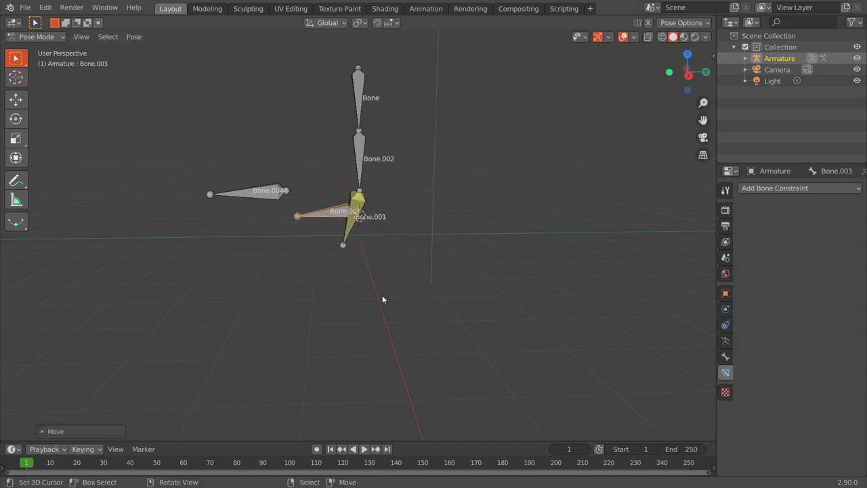
pyautogui.hotkey('ctrl', 'z')
pyautogui.click(351, 198)
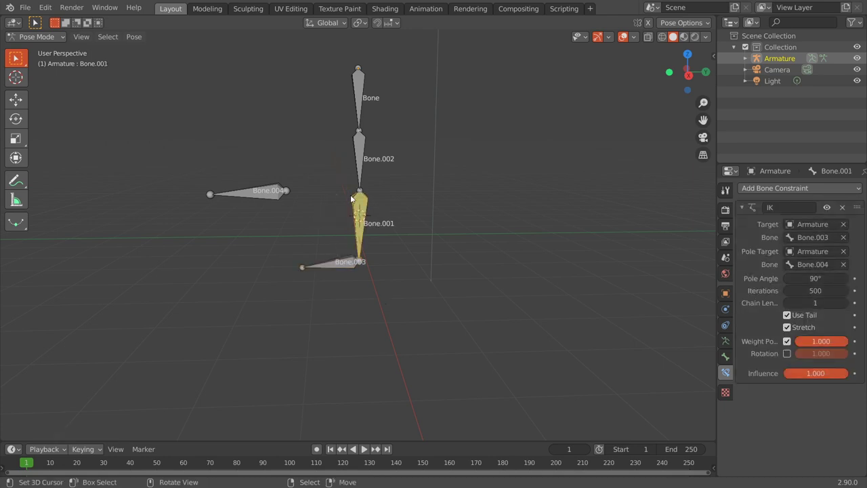
pyautogui.click(844, 302)
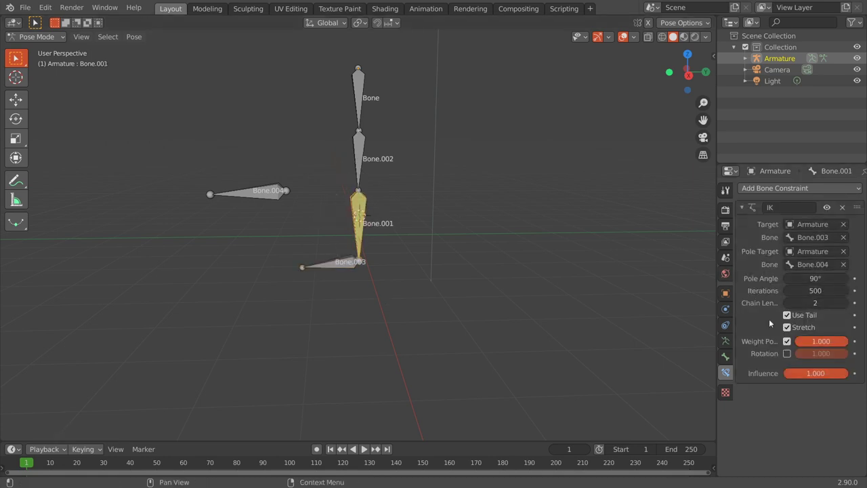
pyautogui.click(335, 271)
pyautogui.press('g')
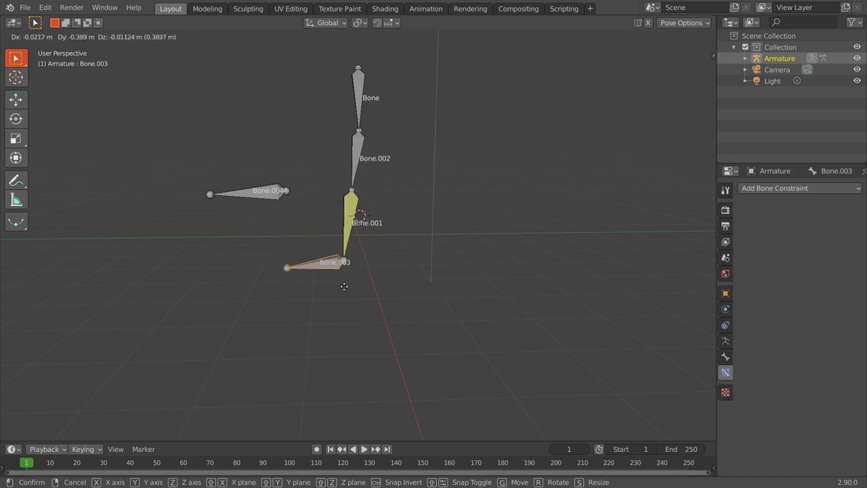
pyautogui.click(350, 183)
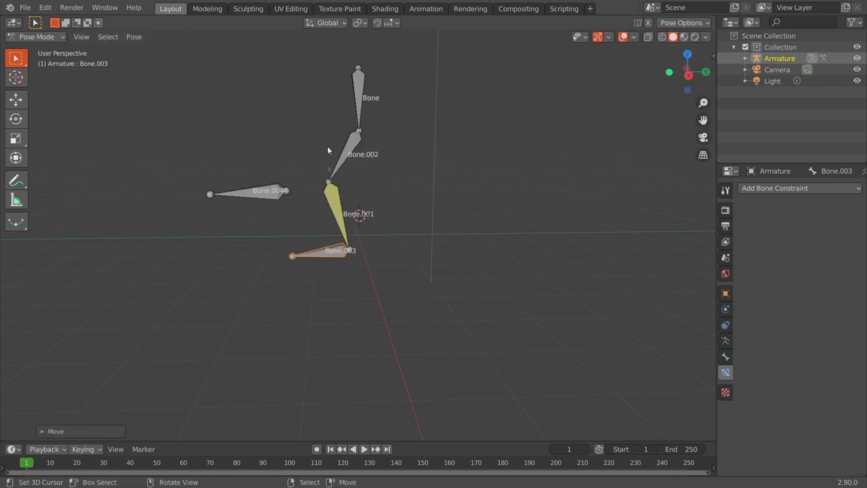
# - Reposition Bone.003 and move pole Bone.004 left of the chain to steer the knee
pyautogui.click(361, 86)
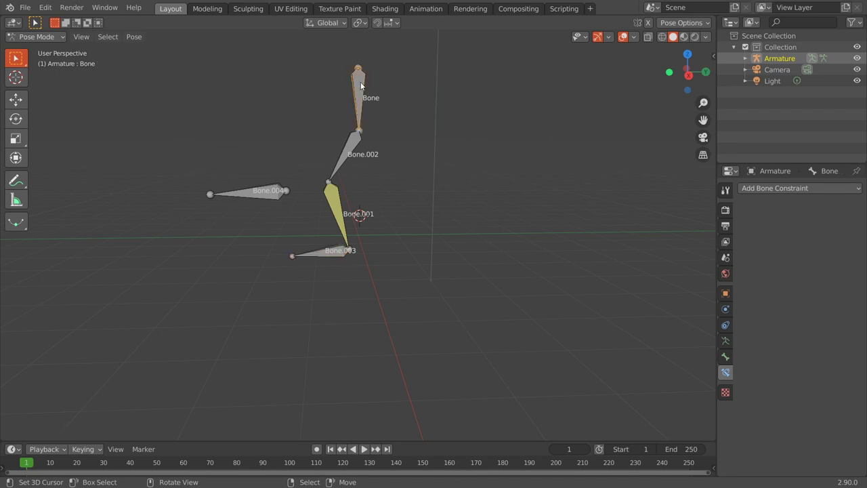
pyautogui.click(343, 254)
pyautogui.press('g')
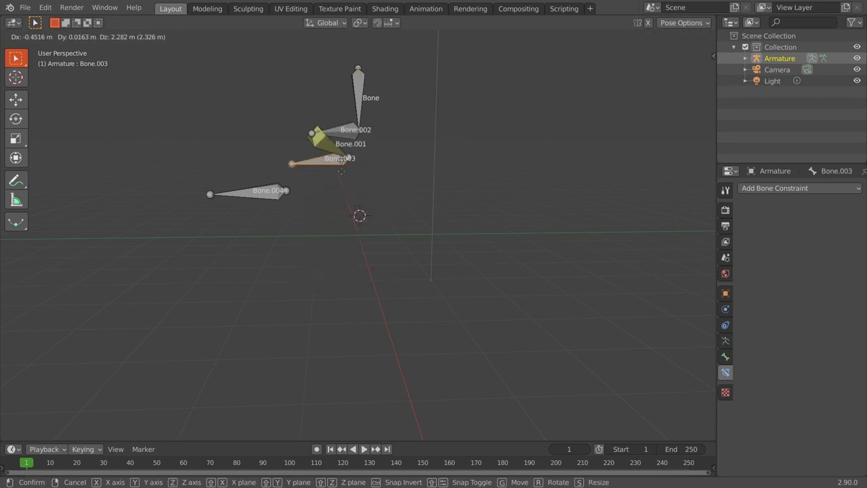
pyautogui.click(305, 224)
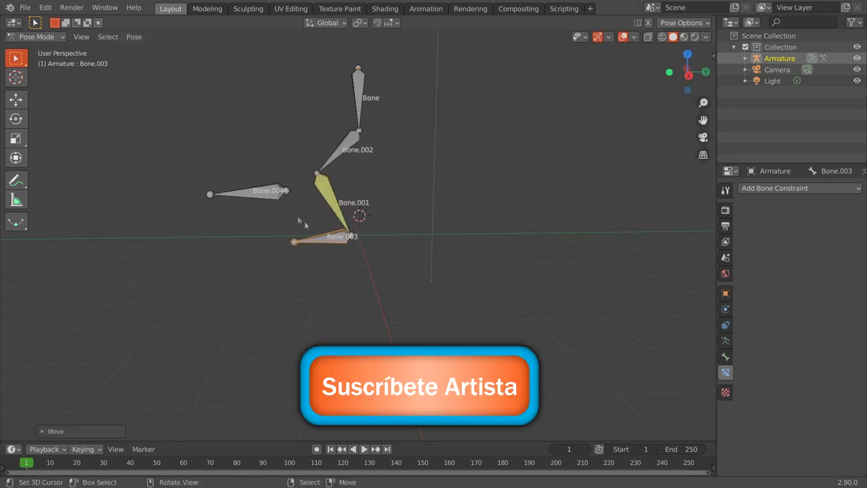
pyautogui.moveTo(226, 236); pyautogui.dragTo(353, 264, button='middle')
pyautogui.click(361, 253)
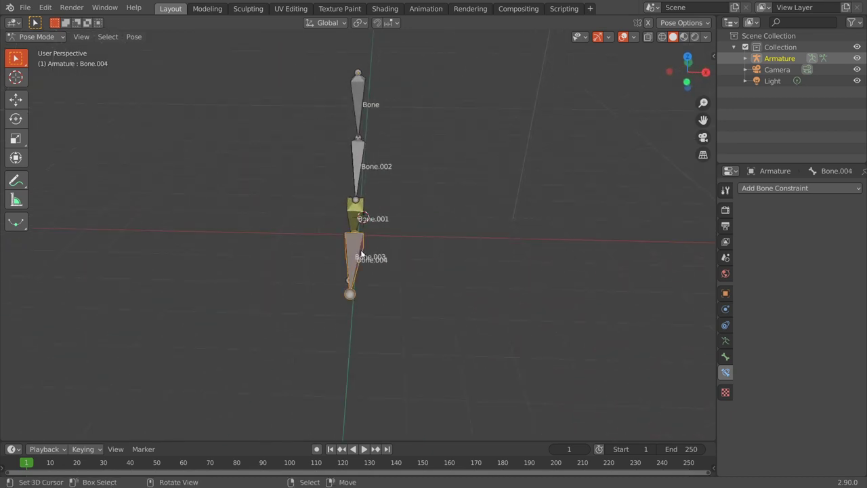
pyautogui.press('g')
pyautogui.click(292, 247)
pyautogui.moveTo(292, 248)
pyautogui.mouseDown(button='middle')
pyautogui.moveTo(427, 238)
pyautogui.moveTo(361, 264)
pyautogui.mouseUp(button='middle')
pyautogui.press('g')
pyautogui.click(427, 239)
pyautogui.press('g')
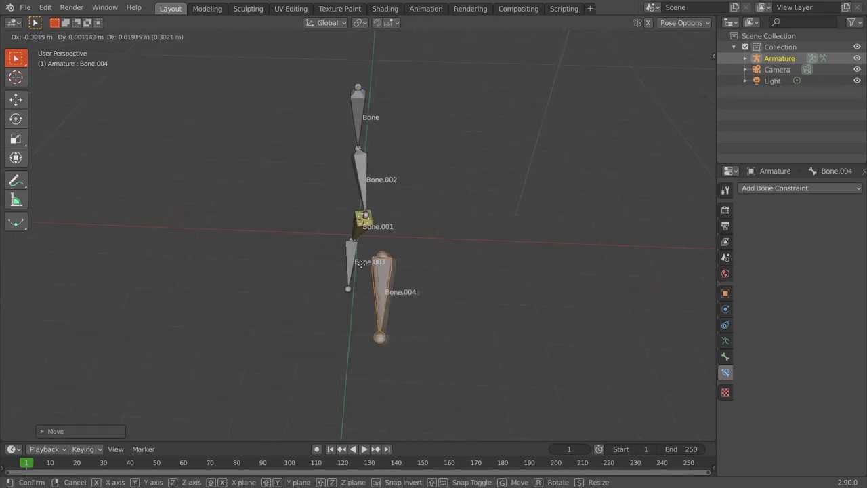
pyautogui.click(310, 252)
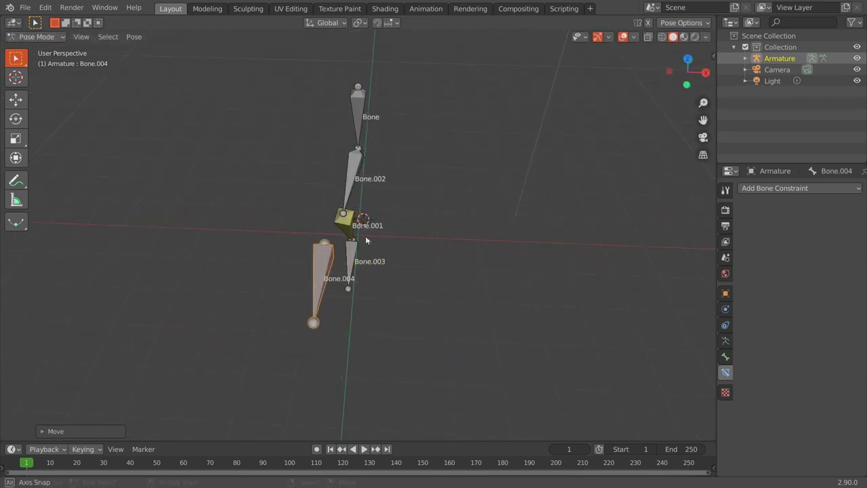
# - Move the top Bone and Bone.004 to test how the two-bone chain bends
pyautogui.moveTo(366, 239); pyautogui.dragTo(295, 177, button='middle')
pyautogui.click(357, 99)
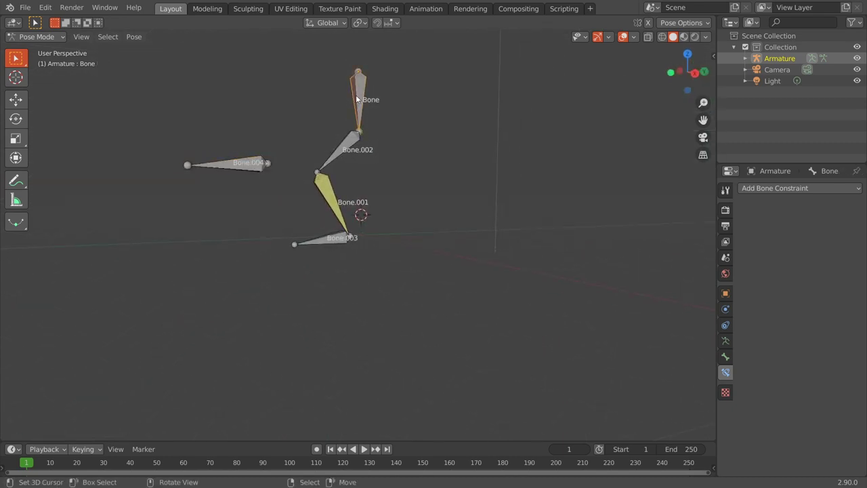
pyautogui.press('g')
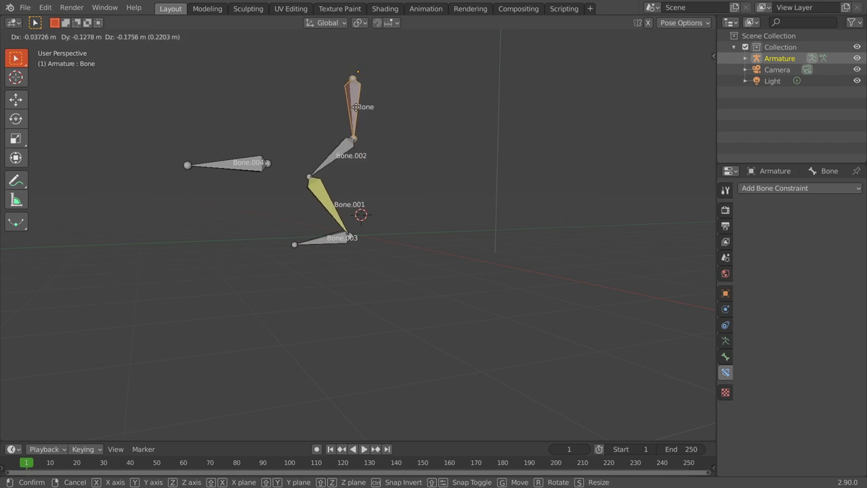
pyautogui.click(372, 135)
pyautogui.moveTo(373, 135); pyautogui.dragTo(456, 246, button='middle')
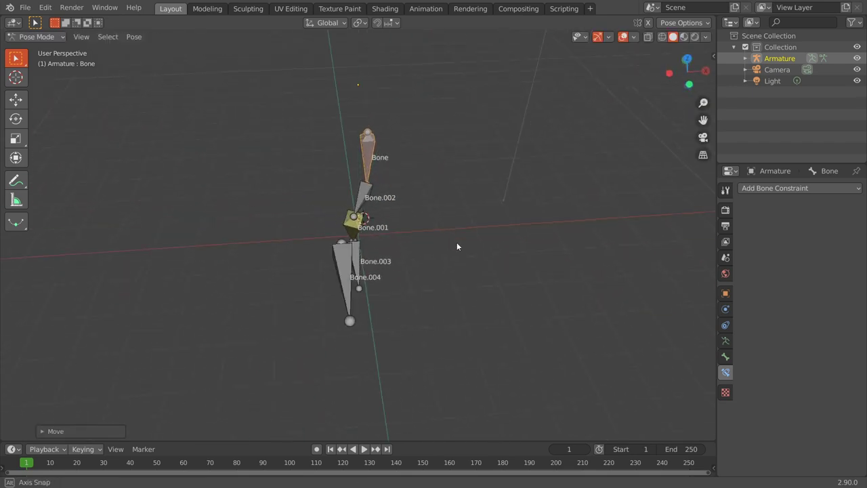
pyautogui.click(341, 279)
pyautogui.press('g')
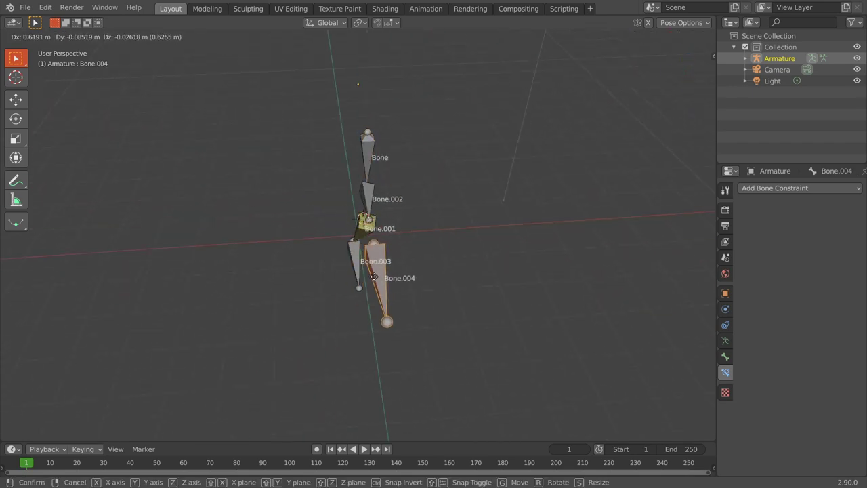
pyautogui.click(374, 277)
pyautogui.moveTo(391, 293)
pyautogui.mouseDown(button='middle')
pyautogui.moveTo(174, 257)
pyautogui.moveTo(271, 203)
pyautogui.mouseUp(button='middle')
pyautogui.click(358, 133)
pyautogui.press('g')
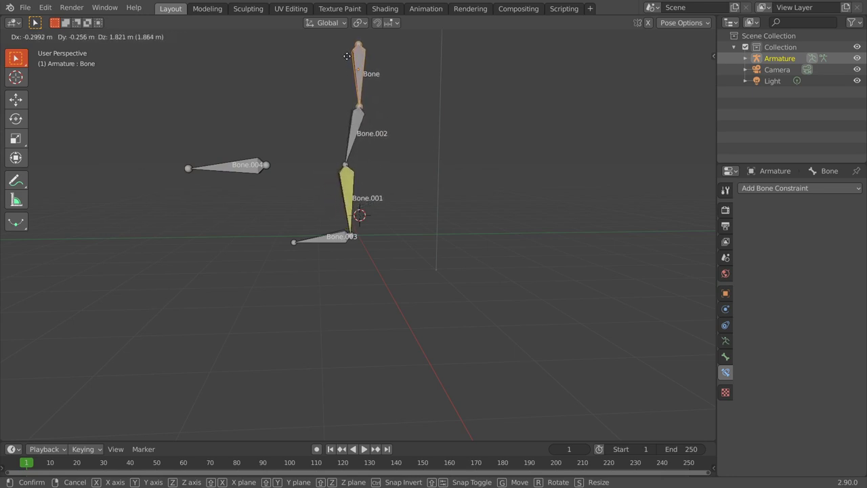
pyautogui.click(347, 55)
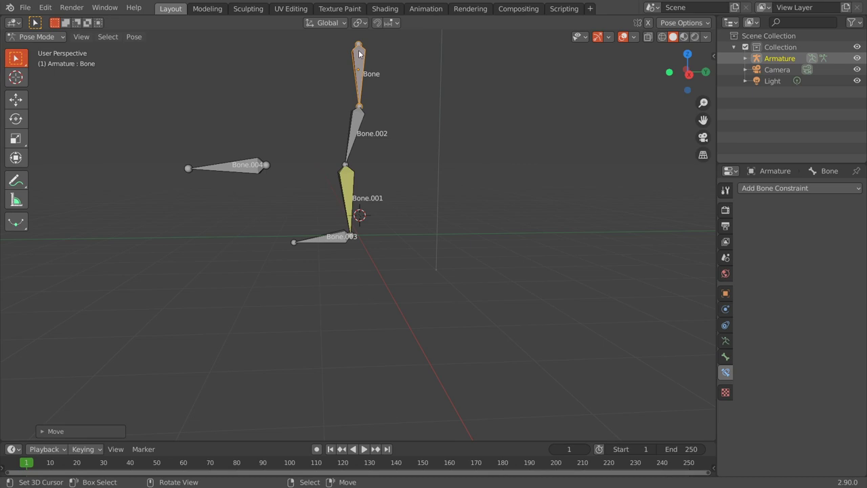
pyautogui.moveTo(359, 54); pyautogui.dragTo(330, 166)
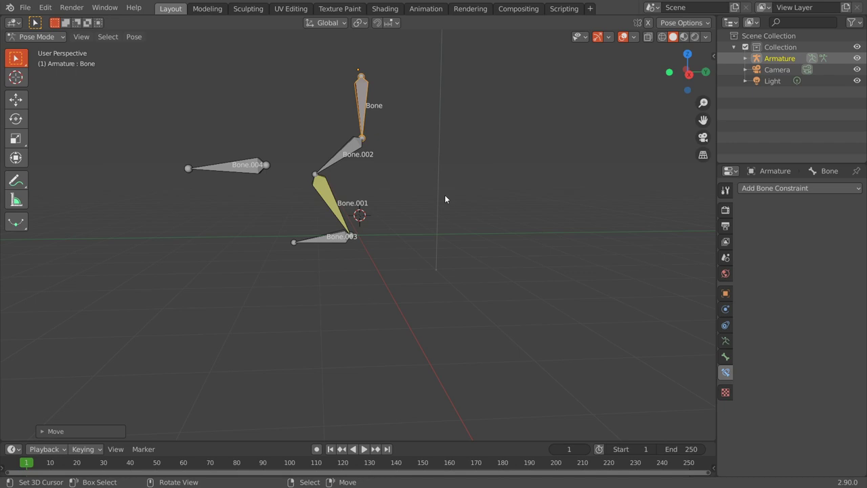
pyautogui.moveTo(445, 196); pyautogui.dragTo(401, 183, button='middle')
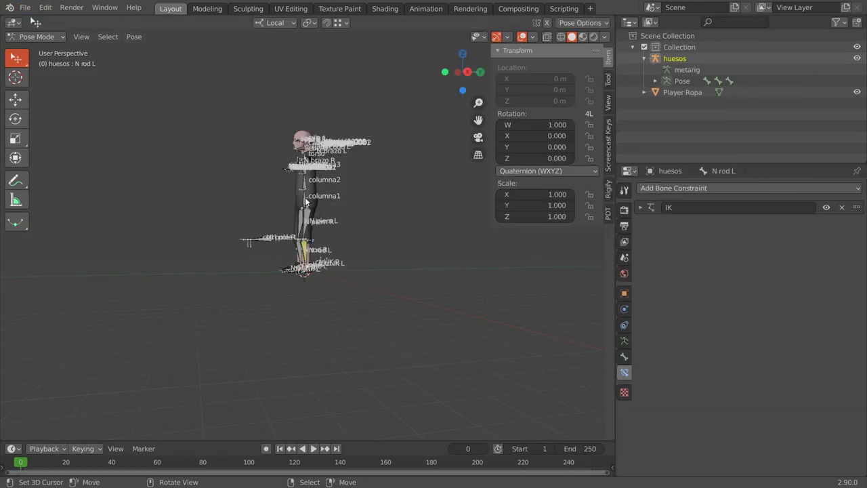
# - Orbit and zoom the huesos rig to a side view of its legs and feet
pyautogui.moveTo(305, 197); pyautogui.dragTo(281, 104, button='middle')
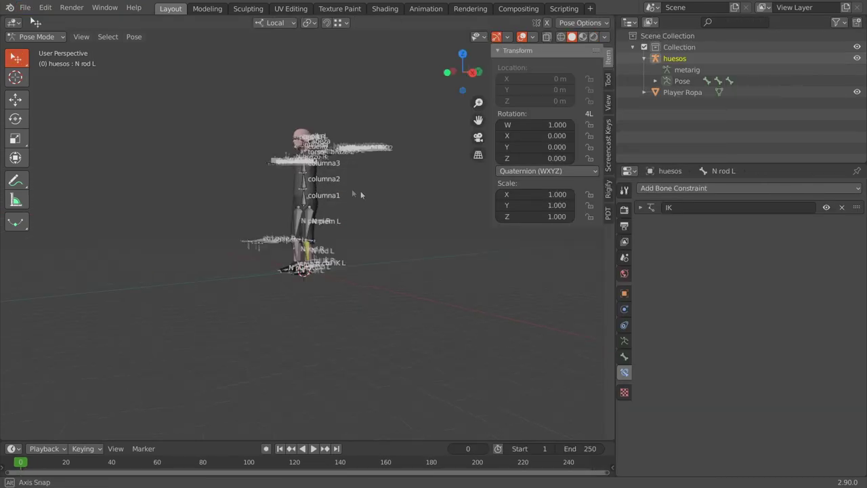
pyautogui.scroll(3, 353, 219)
pyautogui.moveTo(353, 222); pyautogui.dragTo(323, 123, button='middle')
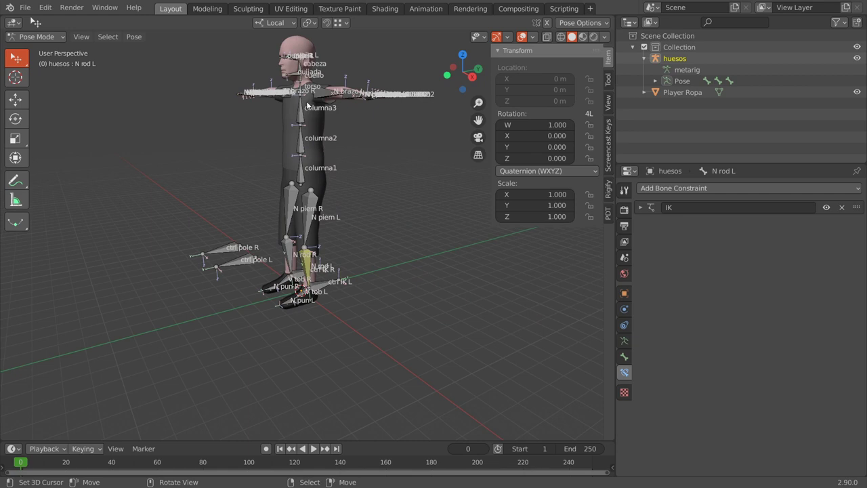
pyautogui.moveTo(307, 104); pyautogui.dragTo(247, 122, button='middle')
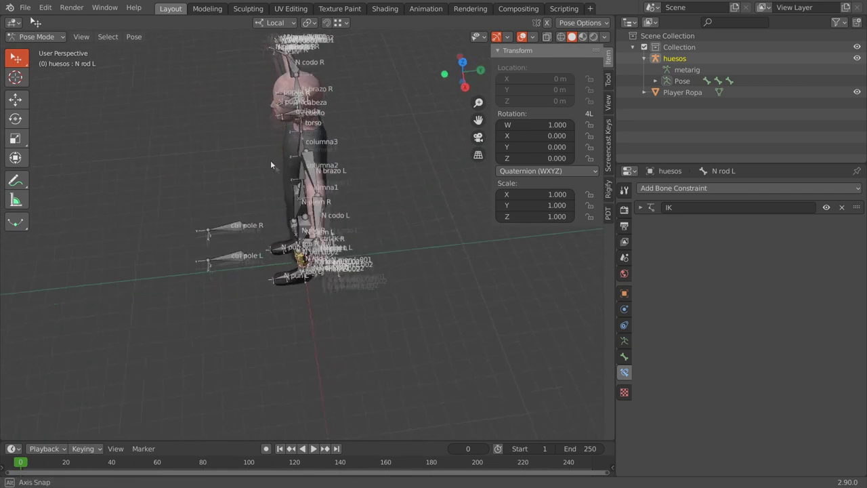
pyautogui.scroll(4, 252, 268)
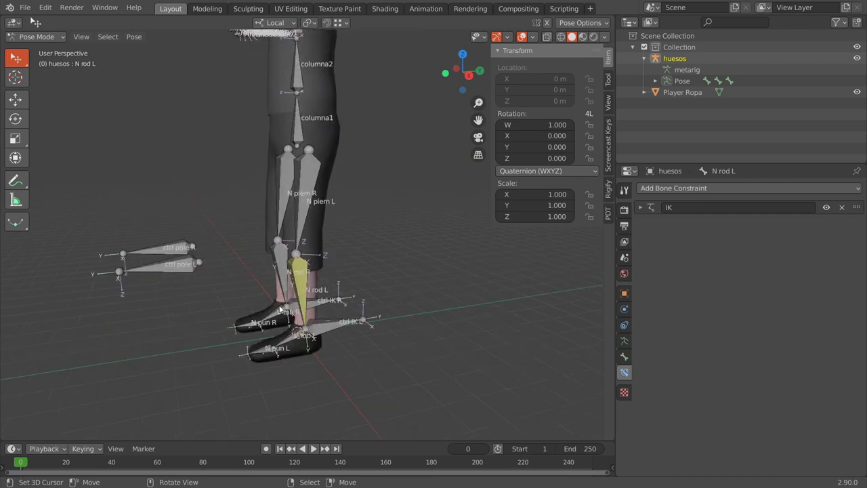
pyautogui.keyDown('shift'); pyautogui.moveTo(317, 250); pyautogui.dragTo(330, 172, button='middle'); pyautogui.keyUp('shift')
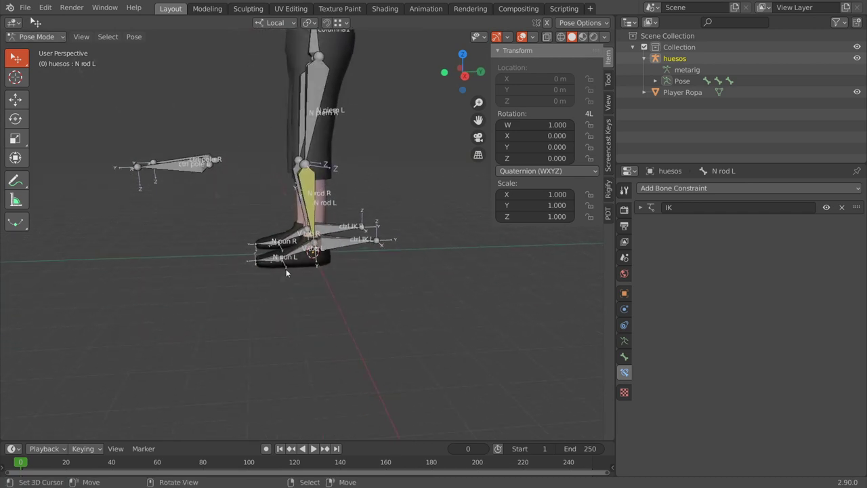
# - Test-move ctrl IK L and cancel, then select ctrl pole L and enter Edit Mode
pyautogui.click(355, 248)
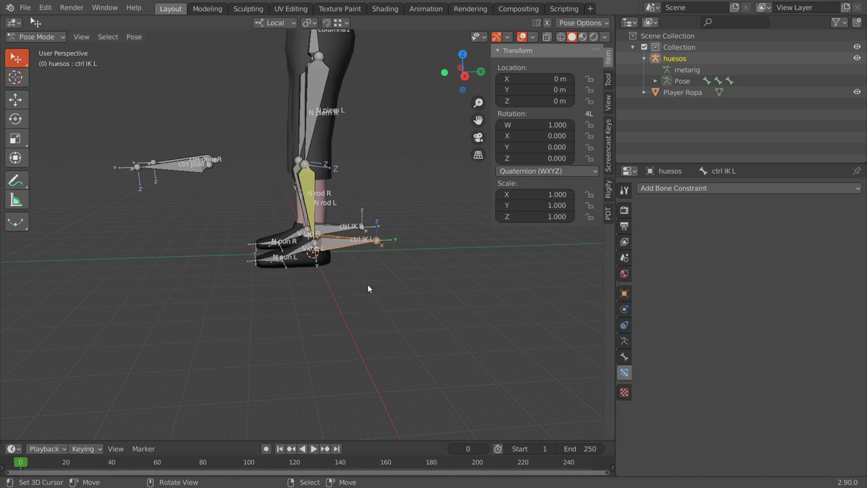
pyautogui.press('g')
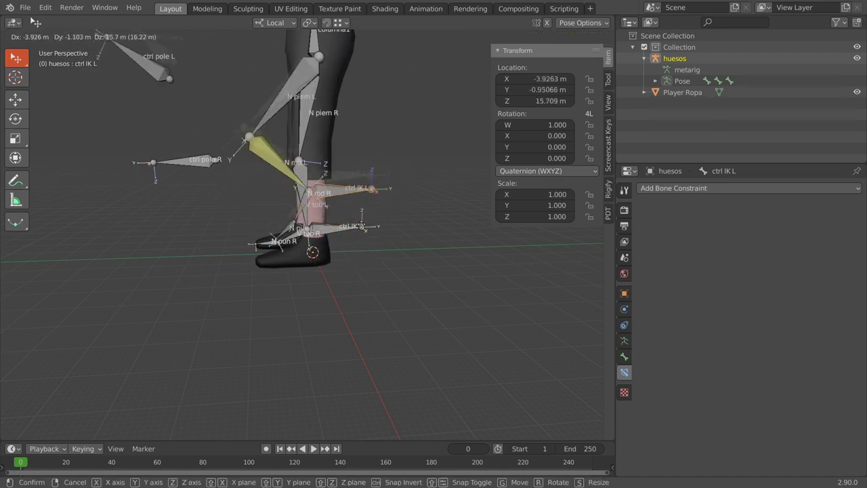
pyautogui.press('Escape')
pyautogui.click(144, 159)
pyautogui.moveTo(145, 159)
pyautogui.mouseDown(button='middle')
pyautogui.moveTo(208, 186)
pyautogui.moveTo(199, 219)
pyautogui.moveTo(257, 208)
pyautogui.moveTo(241, 204)
pyautogui.mouseUp(button='middle')
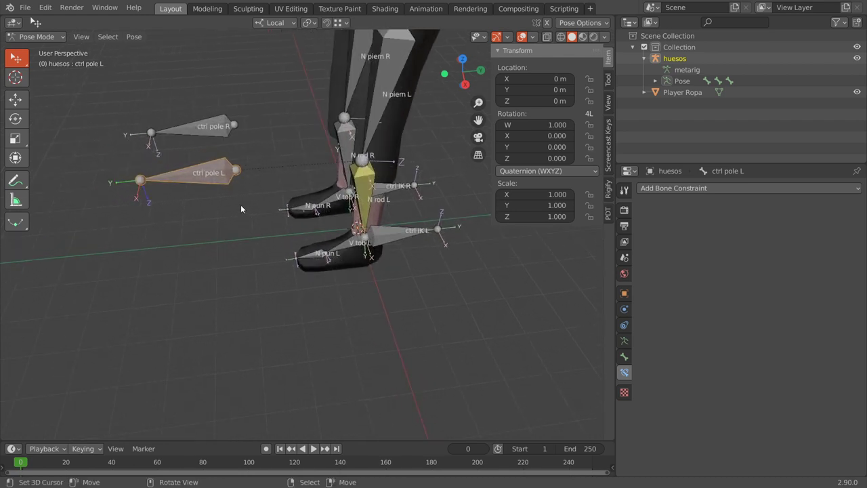
pyautogui.click(33, 37)
pyautogui.click(34, 61)
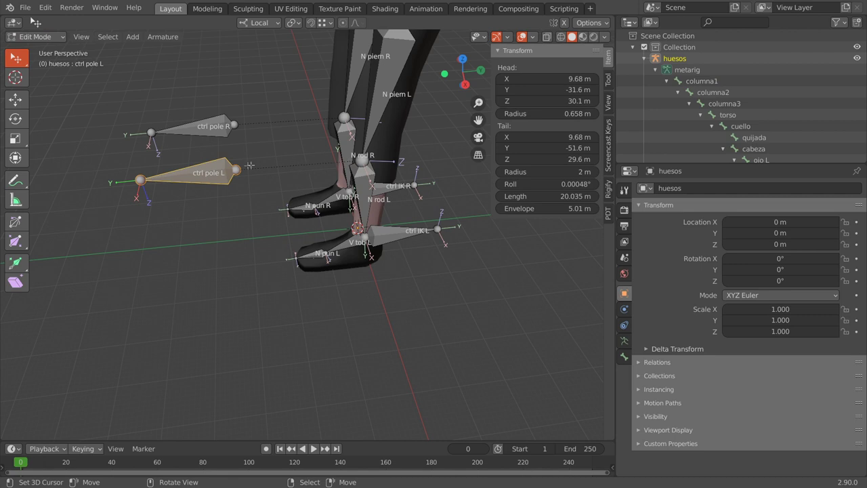
# - Clear the parent of ctrl pole L
pyautogui.moveTo(182, 171)
pyautogui.mouseDown(button='middle')
pyautogui.moveTo(169, 138)
pyautogui.moveTo(214, 155)
pyautogui.mouseUp(button='middle')
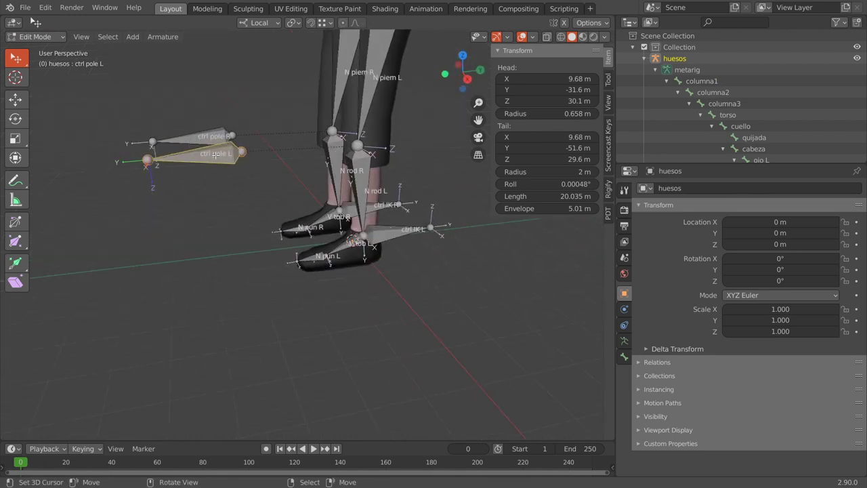
pyautogui.hotkey('alt', 'p')
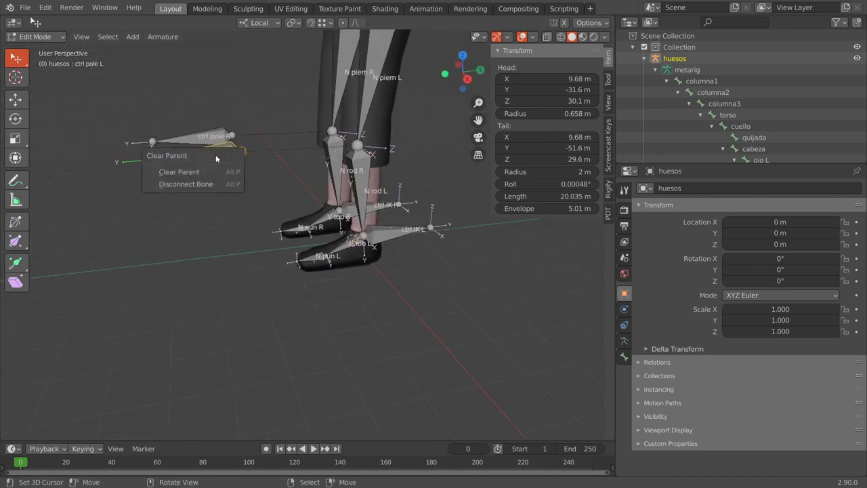
pyautogui.click(185, 172)
pyautogui.moveTo(231, 183); pyautogui.dragTo(261, 229, button='middle')
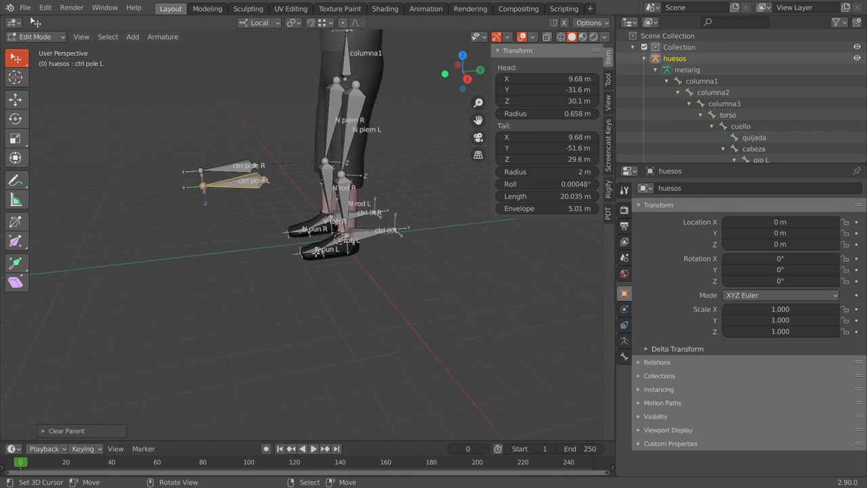
# - Clear the parent of ctrl IK L and return the armature to Pose Mode
pyautogui.click(365, 241)
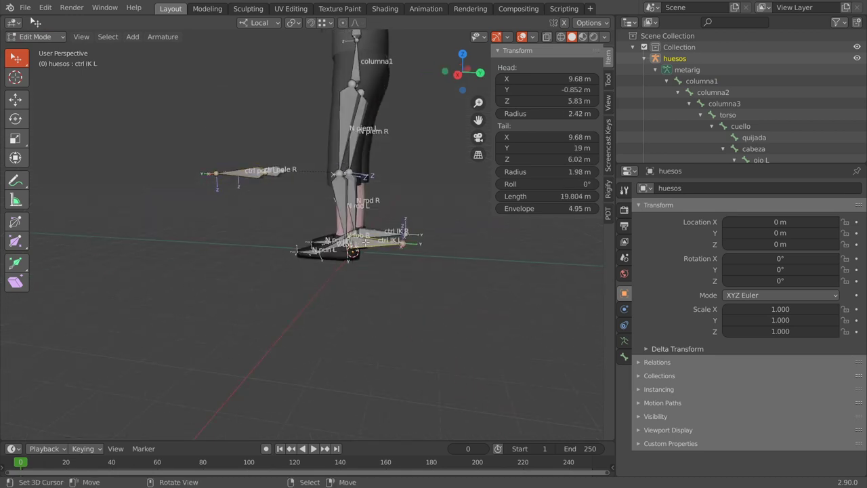
pyautogui.moveTo(366, 242)
pyautogui.mouseDown(button='middle')
pyautogui.moveTo(391, 269)
pyautogui.moveTo(368, 251)
pyautogui.mouseUp(button='middle')
pyautogui.hotkey('alt', 'p')
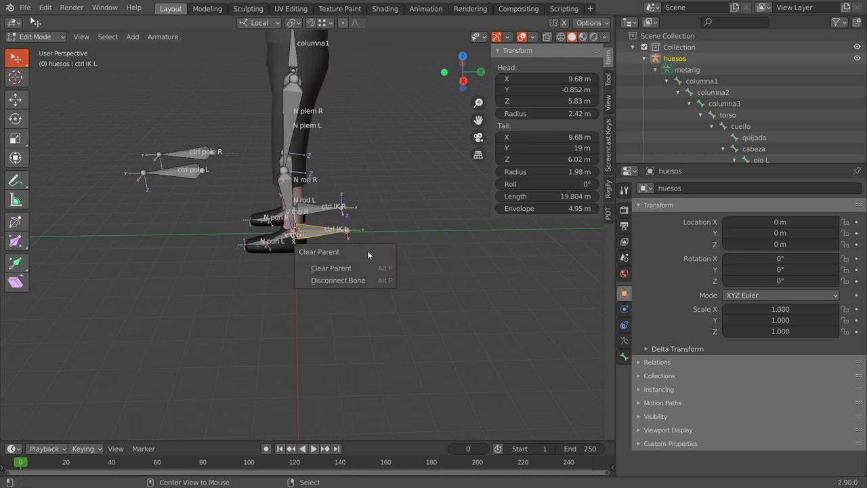
pyautogui.click(348, 264)
pyautogui.moveTo(397, 264)
pyautogui.mouseDown(button='middle')
pyautogui.moveTo(405, 225)
pyautogui.moveTo(370, 194)
pyautogui.mouseUp(button='middle')
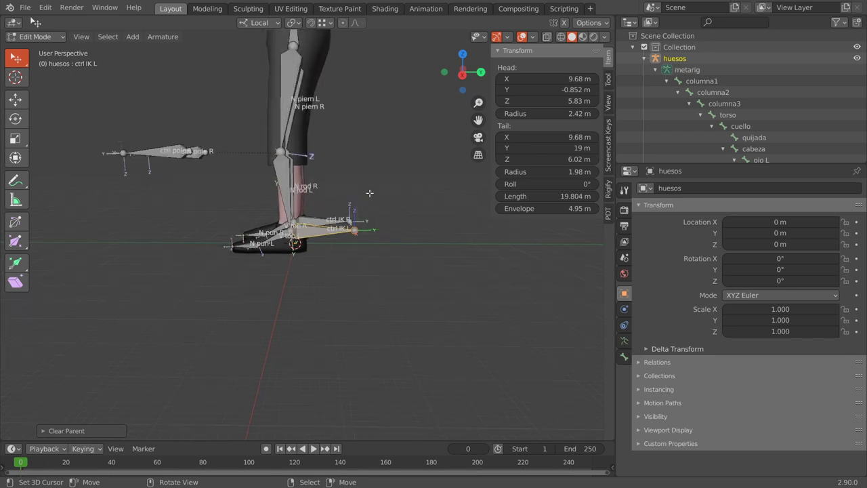
pyautogui.hotkey('ctrl', 'Tab')
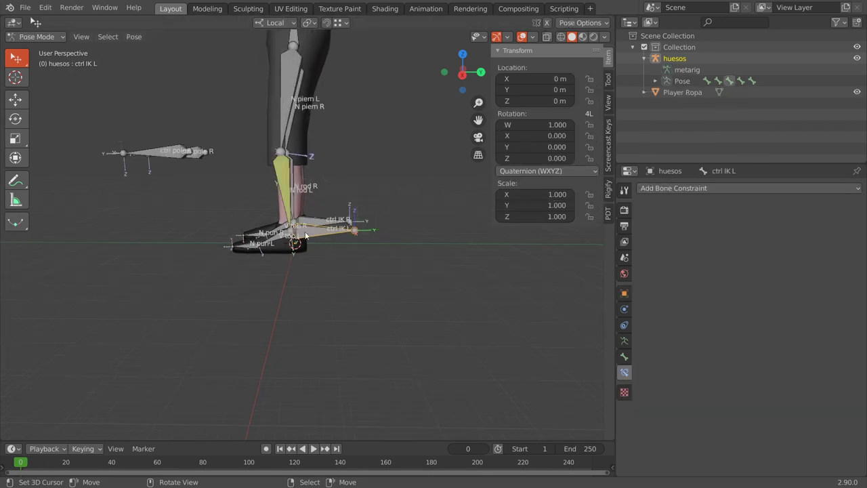
# - Set N rod L's IK pole target bone to ctrl pole L, then select ctrl IK L
pyautogui.scroll(2, 320, 234)
pyautogui.click(278, 143)
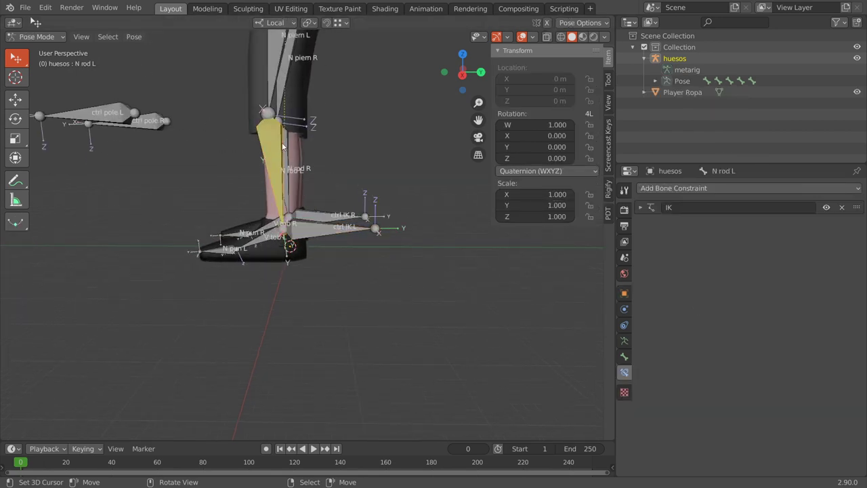
pyautogui.click(642, 207)
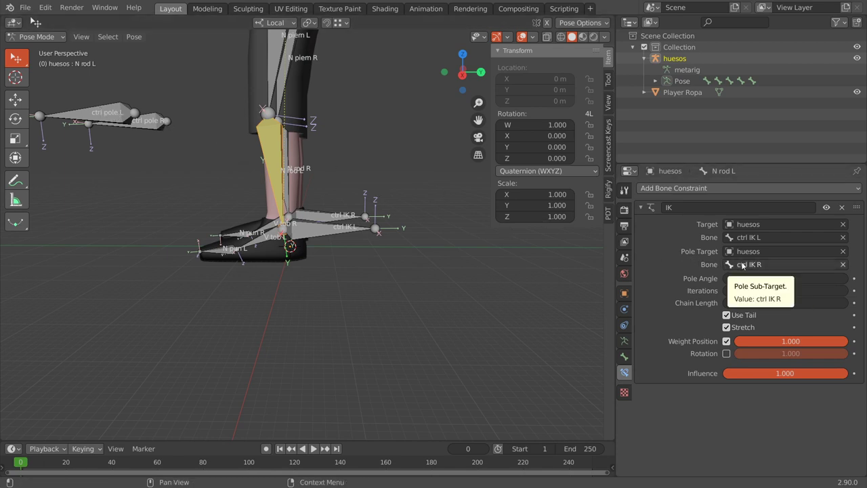
pyautogui.click(743, 265)
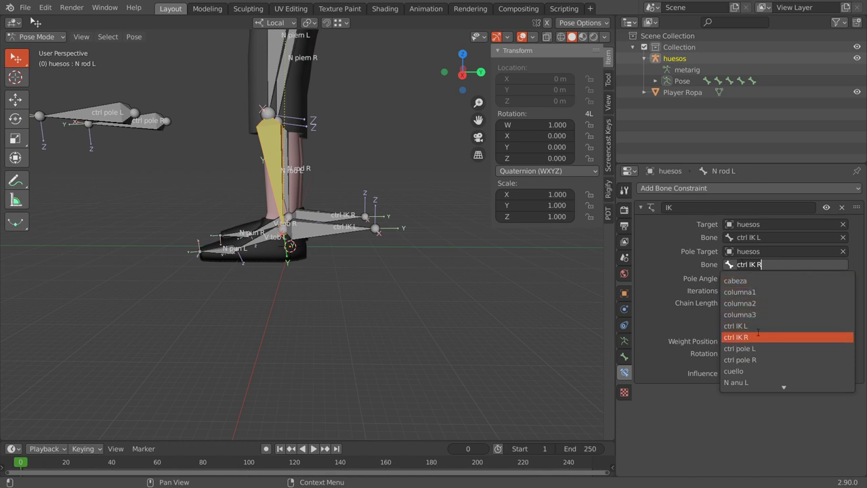
pyautogui.click(757, 348)
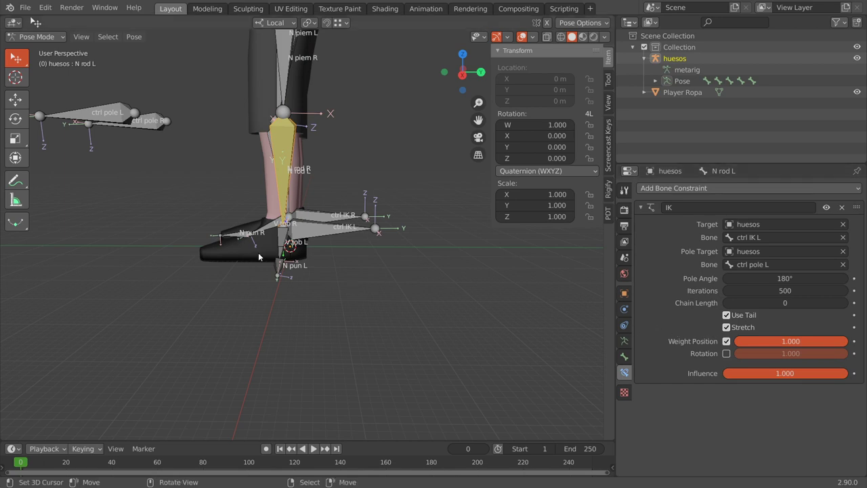
pyautogui.click(327, 235)
pyautogui.moveTo(327, 235)
pyautogui.mouseDown(button='middle')
pyautogui.moveTo(324, 256)
pyautogui.moveTo(336, 266)
pyautogui.moveTo(328, 283)
pyautogui.moveTo(377, 295)
pyautogui.moveTo(325, 286)
pyautogui.moveTo(427, 315)
pyautogui.moveTo(519, 318)
pyautogui.moveTo(467, 242)
pyautogui.moveTo(333, 166)
pyautogui.moveTo(392, 236)
pyautogui.moveTo(416, 234)
pyautogui.moveTo(381, 232)
pyautogui.moveTo(379, 221)
pyautogui.mouseUp(button='middle')
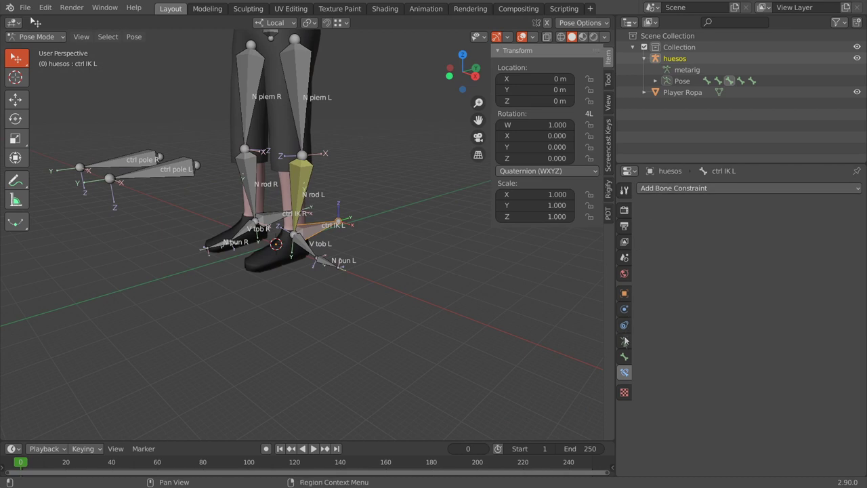
# - Select N rod L and enter -90 as its IK pole angle
pyautogui.click(625, 359)
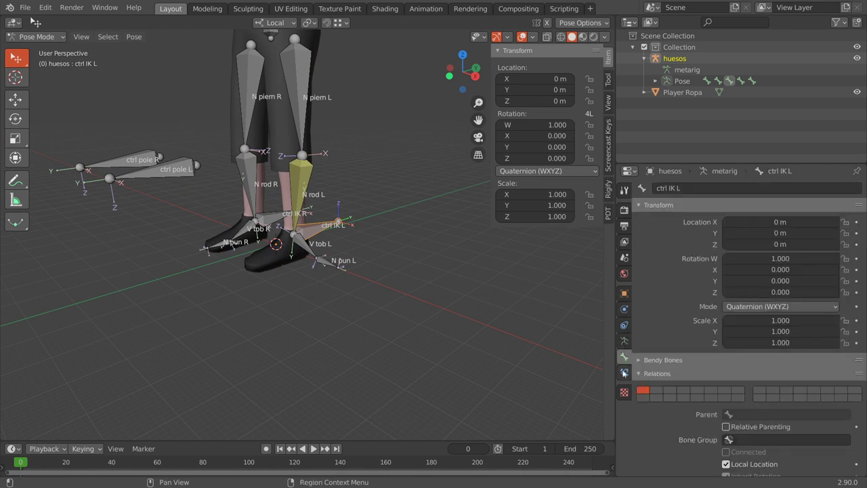
pyautogui.click(624, 371)
pyautogui.click(308, 192)
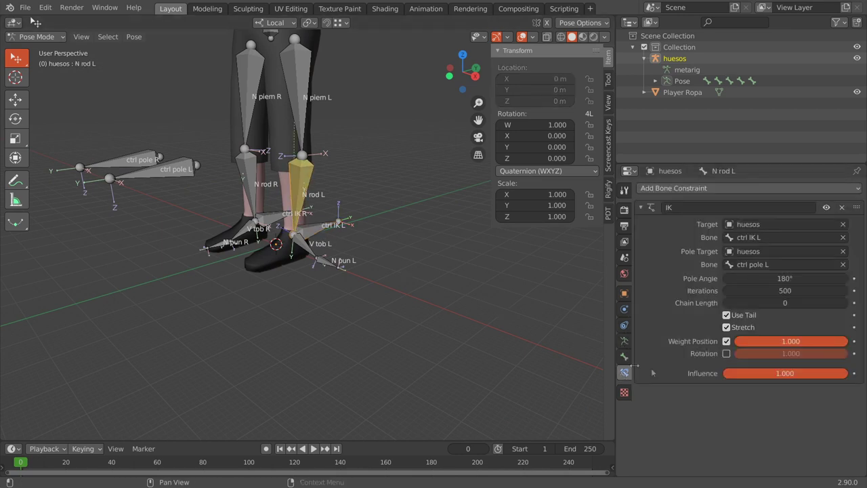
pyautogui.doubleClick(780, 278)
pyautogui.hotkey('ctrl', 'a')
pyautogui.press('BackSpace')
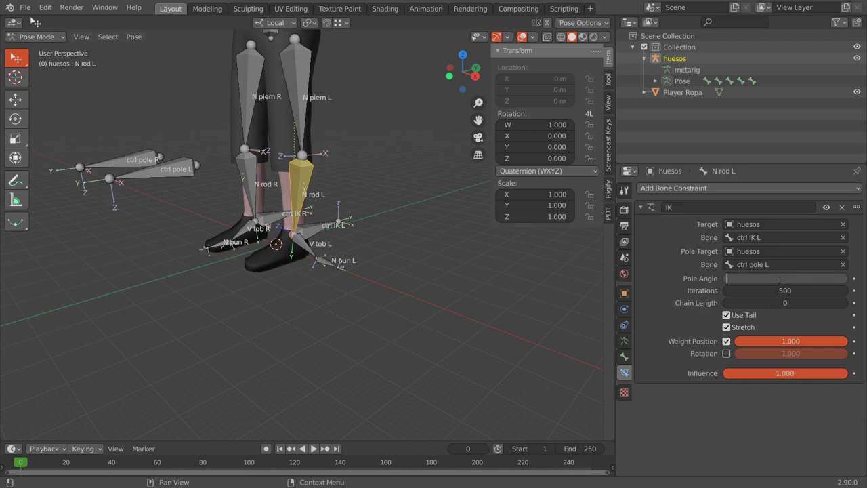
pyautogui.write('-90')
pyautogui.press('Return')
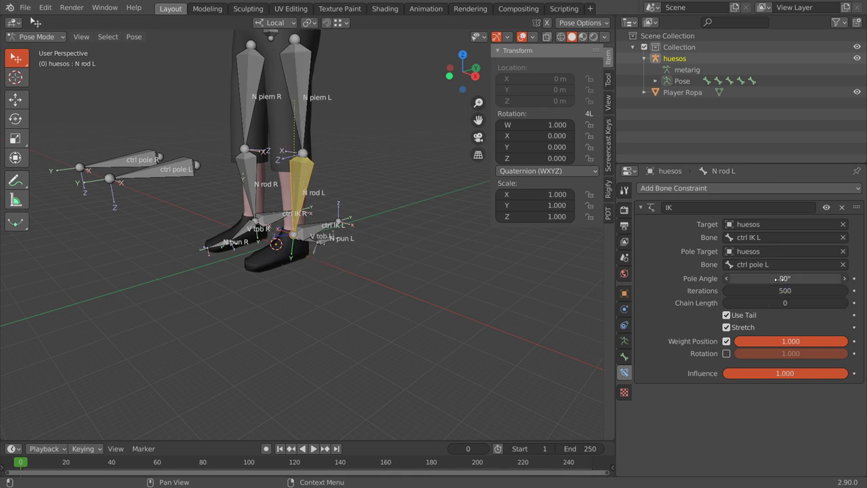
pyautogui.moveTo(397, 290); pyautogui.dragTo(284, 304, button='middle')
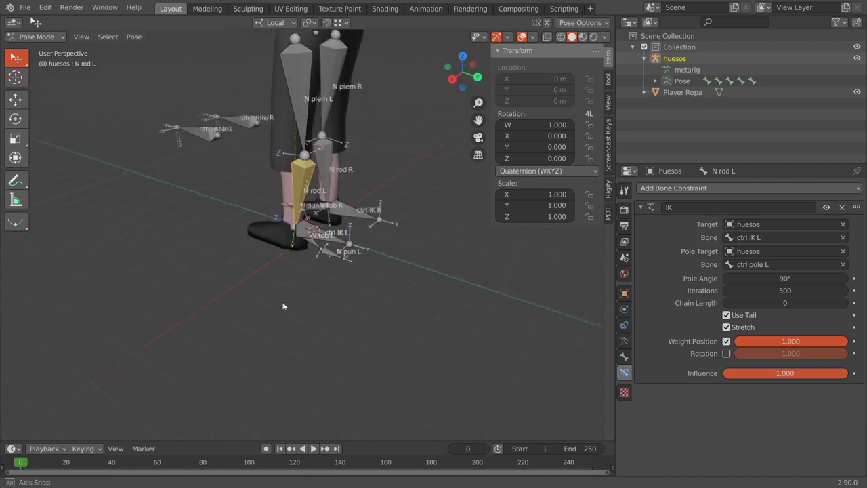
# - Re-enter -90° in the pole angle field and select ctrl IK L to check the knee
pyautogui.click(781, 278)
pyautogui.press('Home')
pyautogui.press('Delete')
pyautogui.press('End')
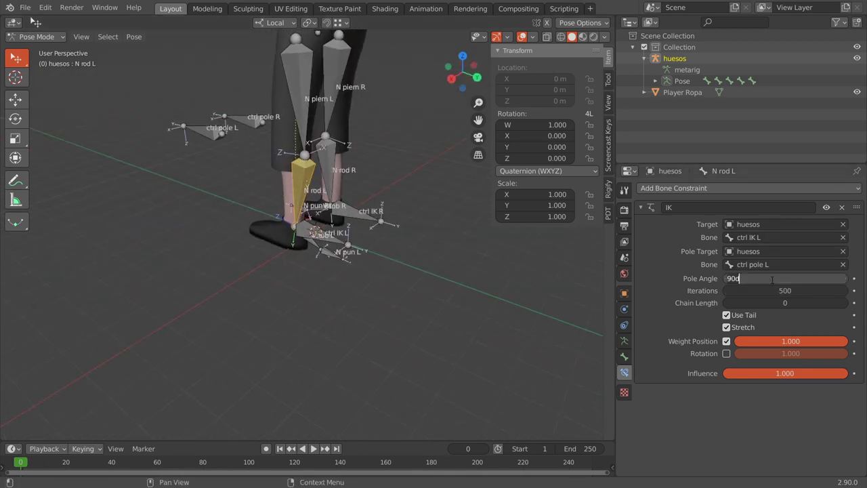
pyautogui.press('BackSpace')
pyautogui.press('BackSpace')
pyautogui.press('BackSpace')
pyautogui.write('-')
pyautogui.write('90')
pyautogui.press('Return')
pyautogui.moveTo(420, 196); pyautogui.dragTo(349, 184, button='middle')
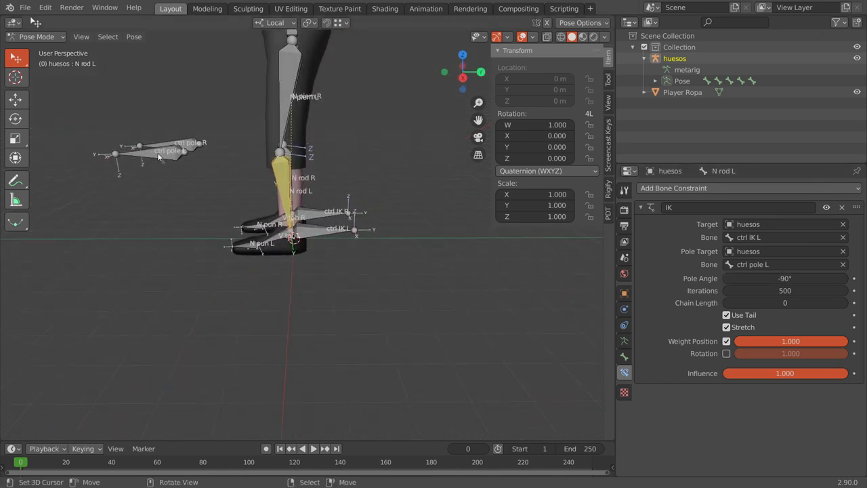
pyautogui.click(340, 234)
pyautogui.moveTo(349, 276); pyautogui.dragTo(349, 265, button='middle')
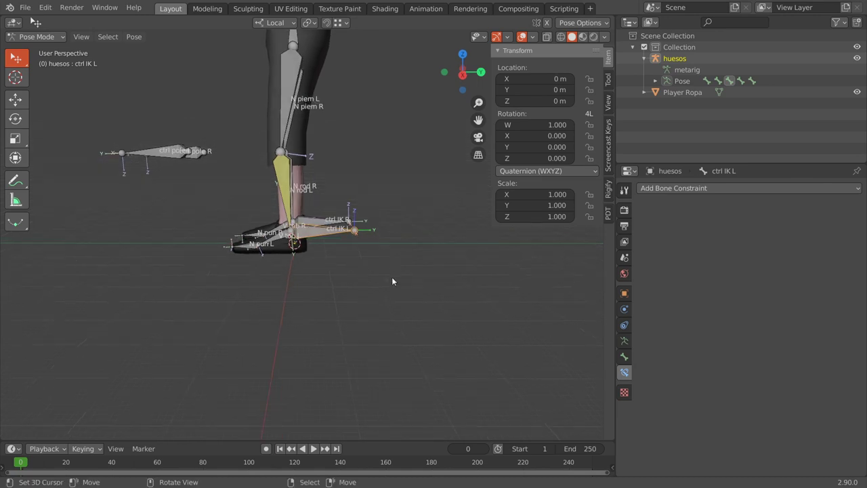
# - Raise ctrl IK L and move ctrl pole L to X -2.5548, Y 1.161, Z 2.1744 m
pyautogui.press('g')
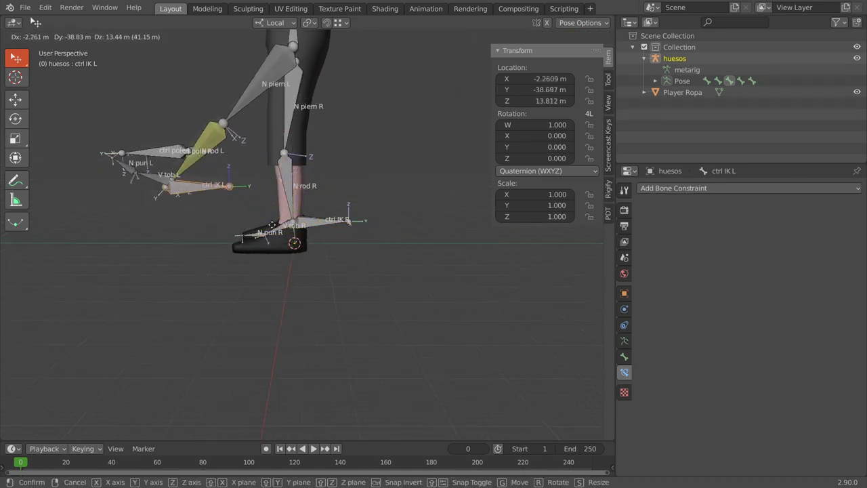
pyautogui.rightClick(358, 215)
pyautogui.moveTo(358, 215); pyautogui.dragTo(366, 251, button='middle')
pyautogui.click(363, 261)
pyautogui.press('g')
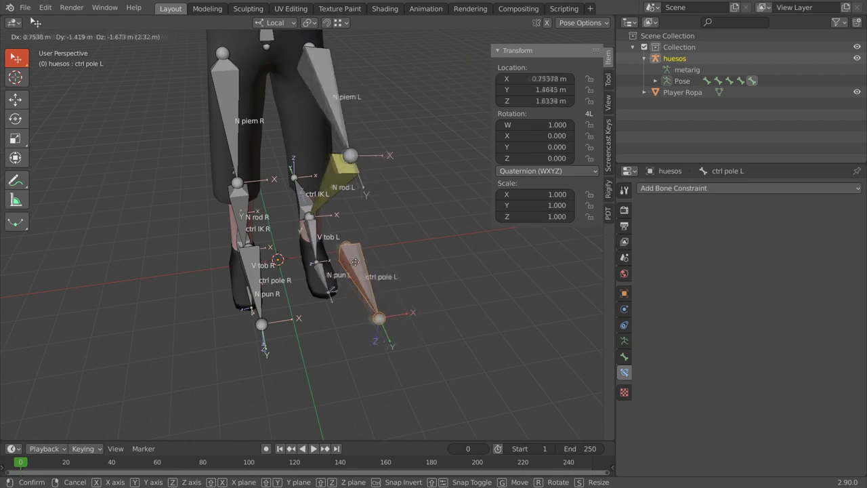
pyautogui.click(356, 285)
pyautogui.moveTo(356, 285)
pyautogui.mouseDown(button='middle')
pyautogui.moveTo(226, 272)
pyautogui.moveTo(247, 237)
pyautogui.moveTo(261, 313)
pyautogui.mouseUp(button='middle')
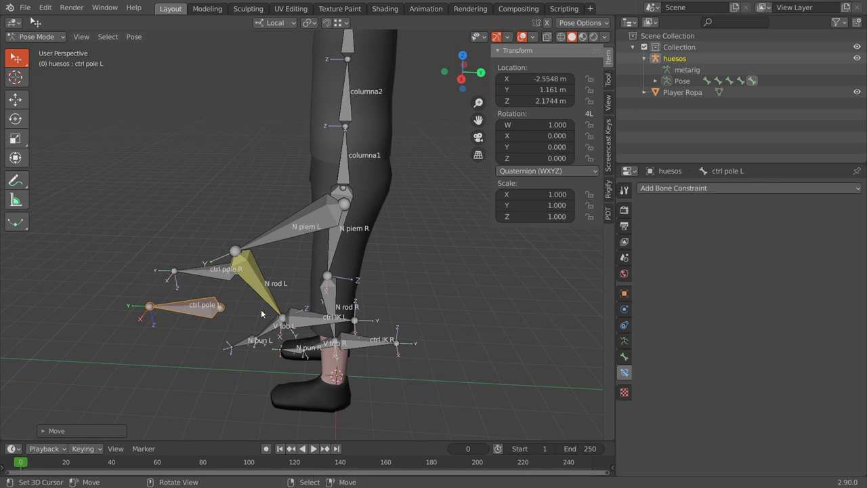
pyautogui.moveTo(261, 309); pyautogui.dragTo(293, 251, button='middle')
pyautogui.click(294, 250)
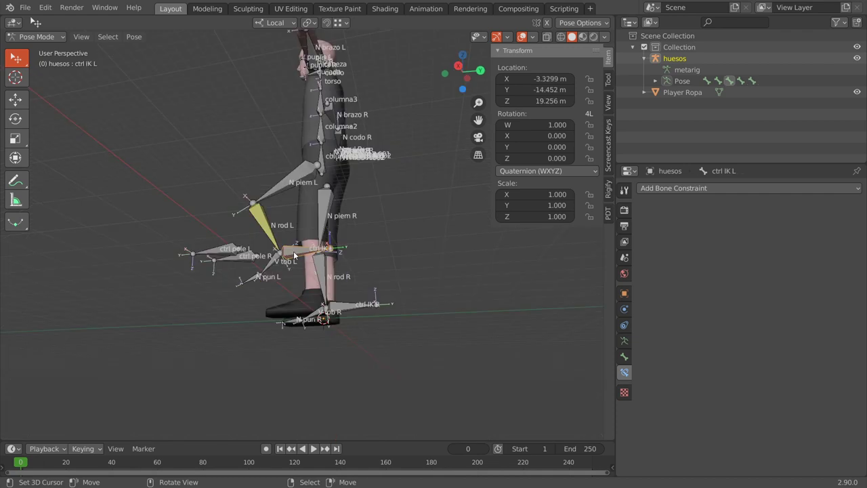